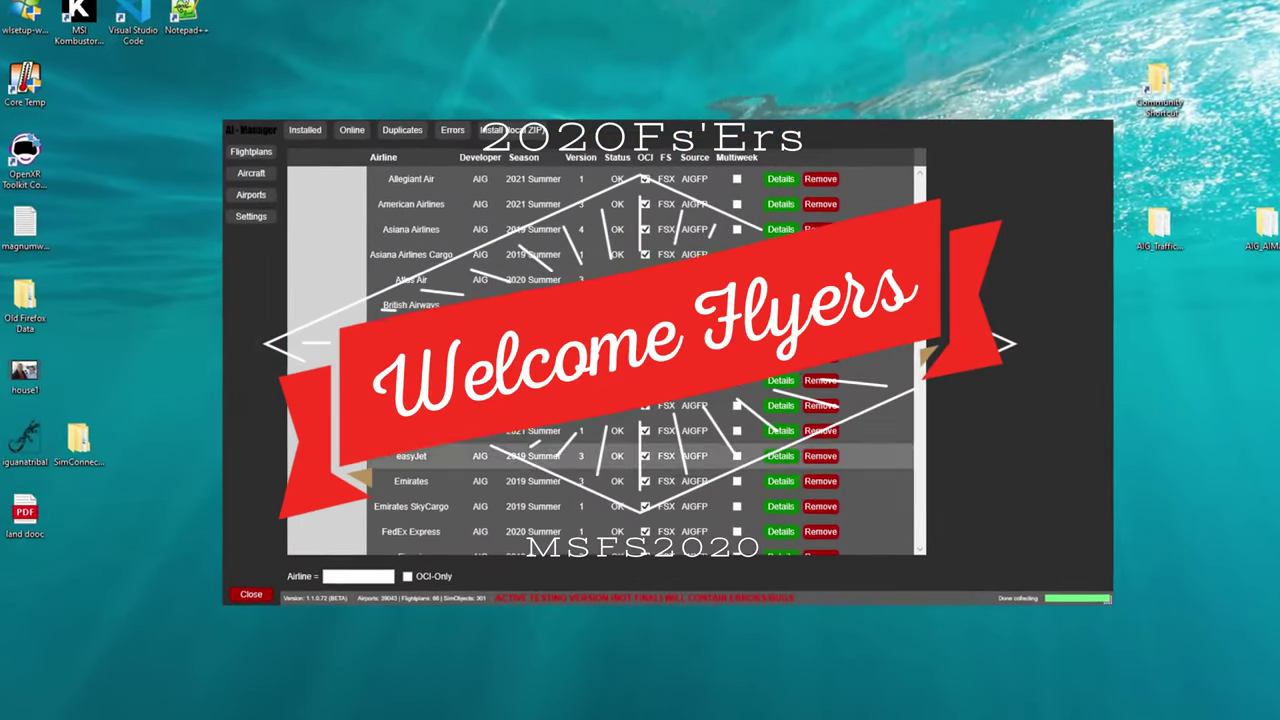
{"action": "scroll", "coordinate": [619, 254], "scroll_direction": "down", "scroll_amount": 10}
Step: Scroll through the installed airline flightplans, then switch to the Online flightplans list
{"action": "scroll", "coordinate": [619, 254], "scroll_direction": "up", "scroll_amount": 4}
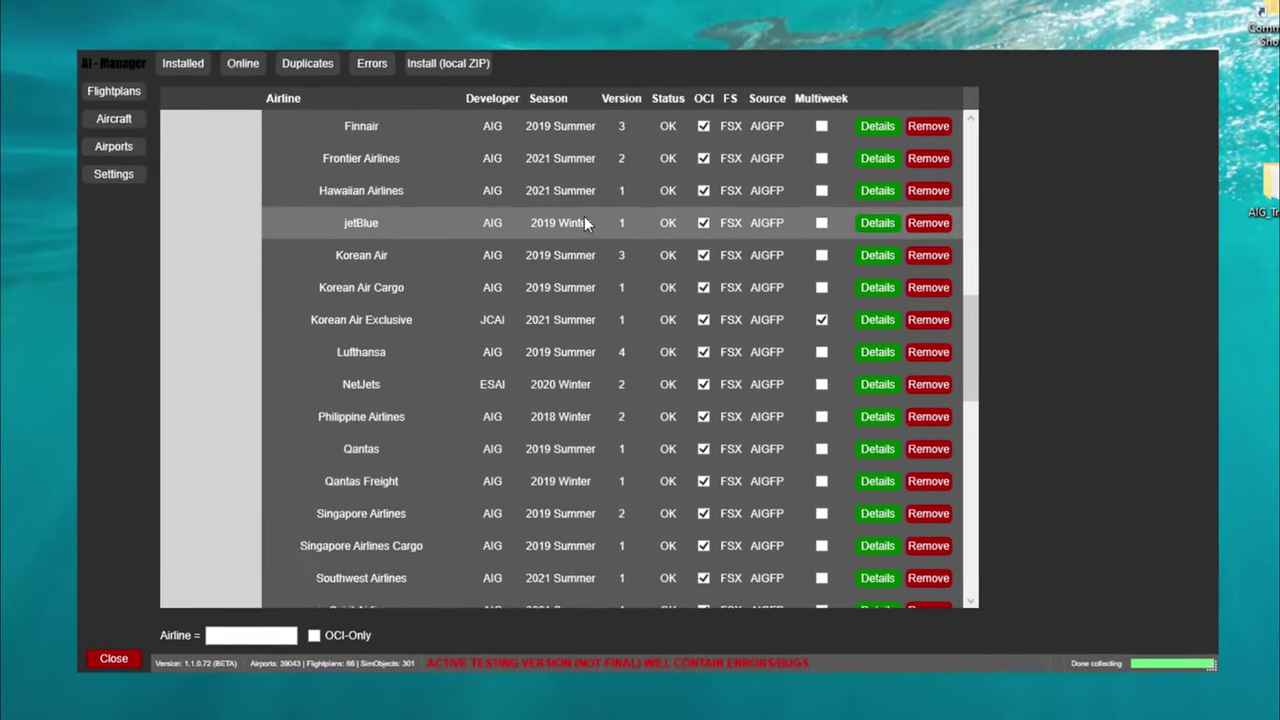
{"action": "scroll", "coordinate": [584, 222], "scroll_direction": "up", "scroll_amount": 10}
{"action": "left_click", "coordinate": [110, 120]}
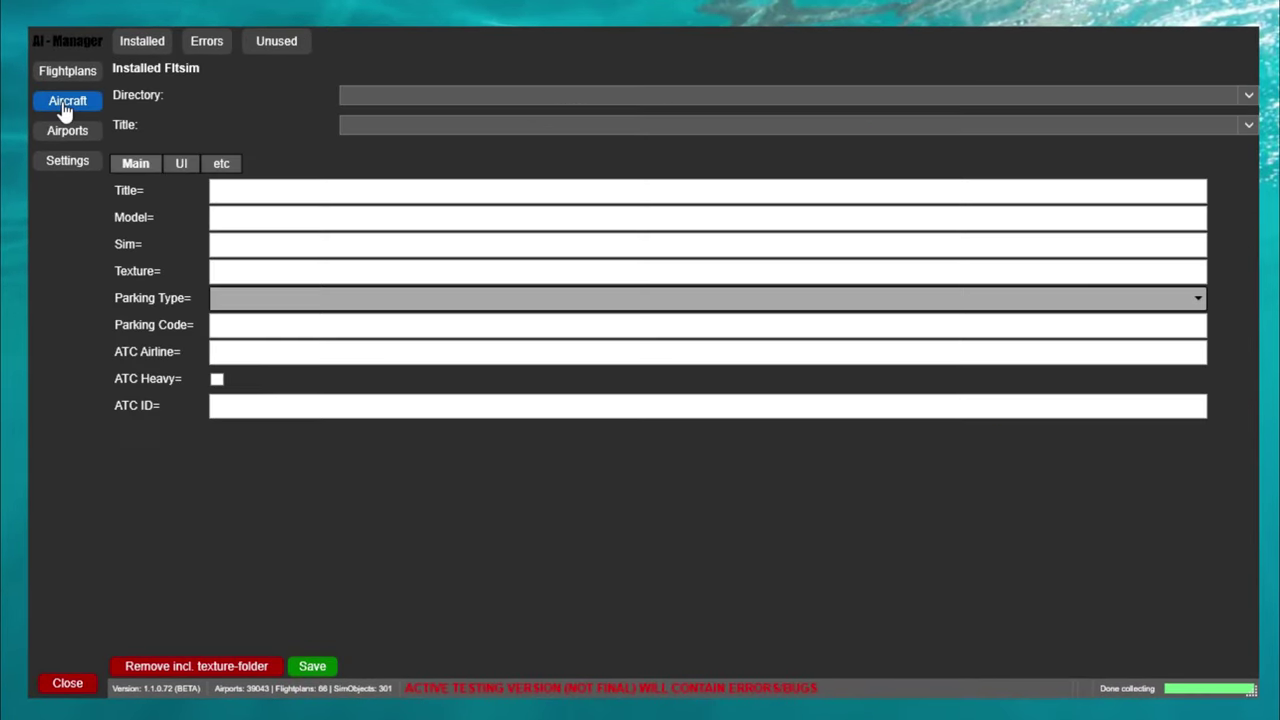
{"action": "left_click", "coordinate": [68, 74]}
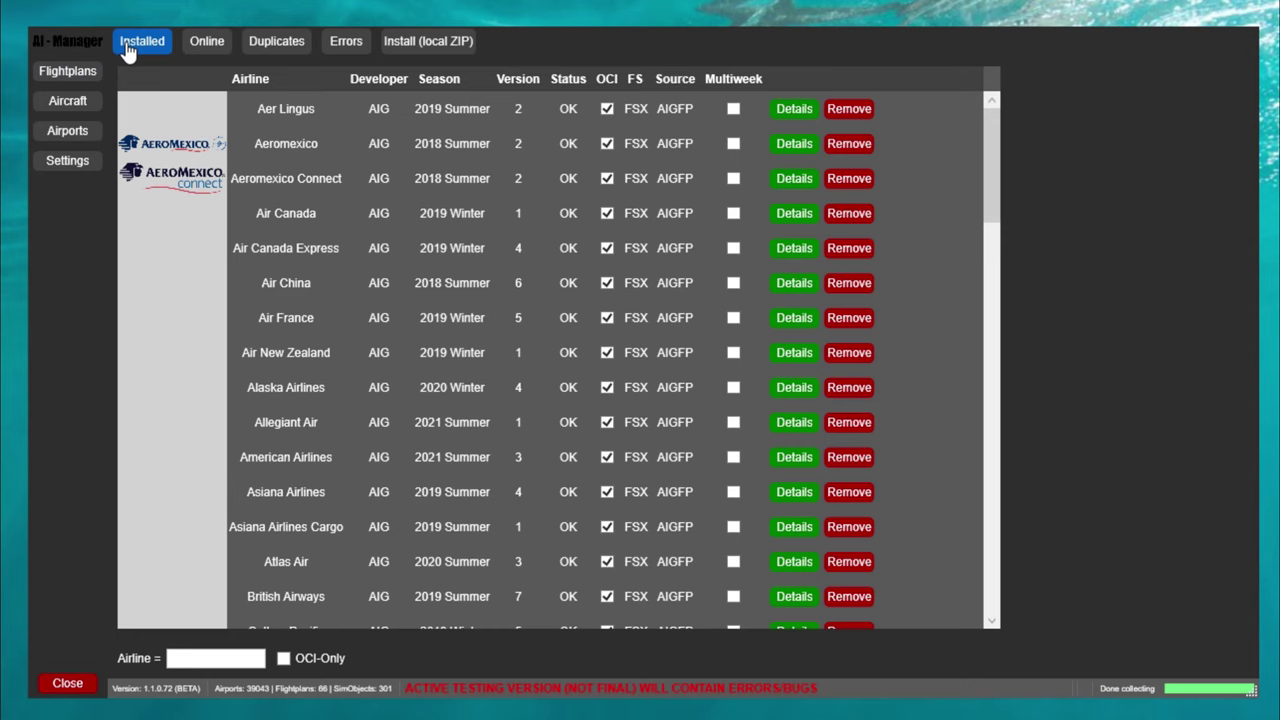
{"action": "left_click", "coordinate": [207, 43]}
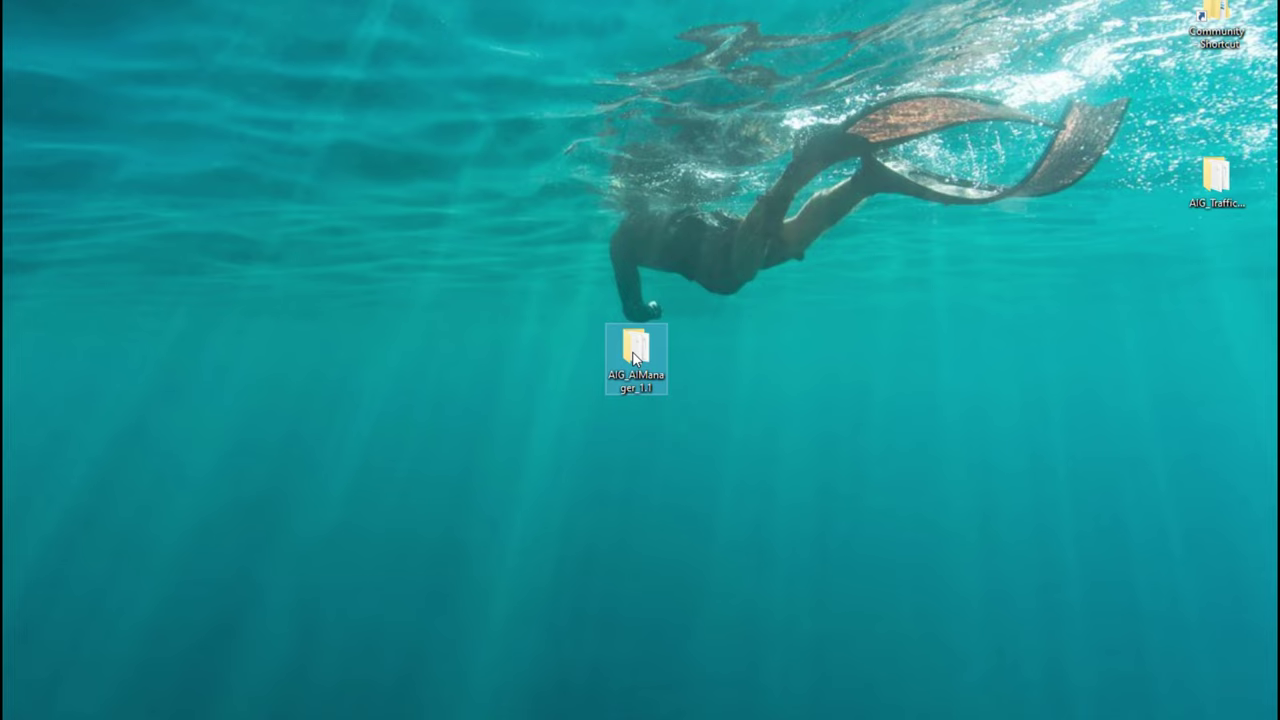
Step: Open the AIG_AIManager_1.1 folder and select all 69 of its items for deletion
{"action": "double_click", "coordinate": [633, 358]}
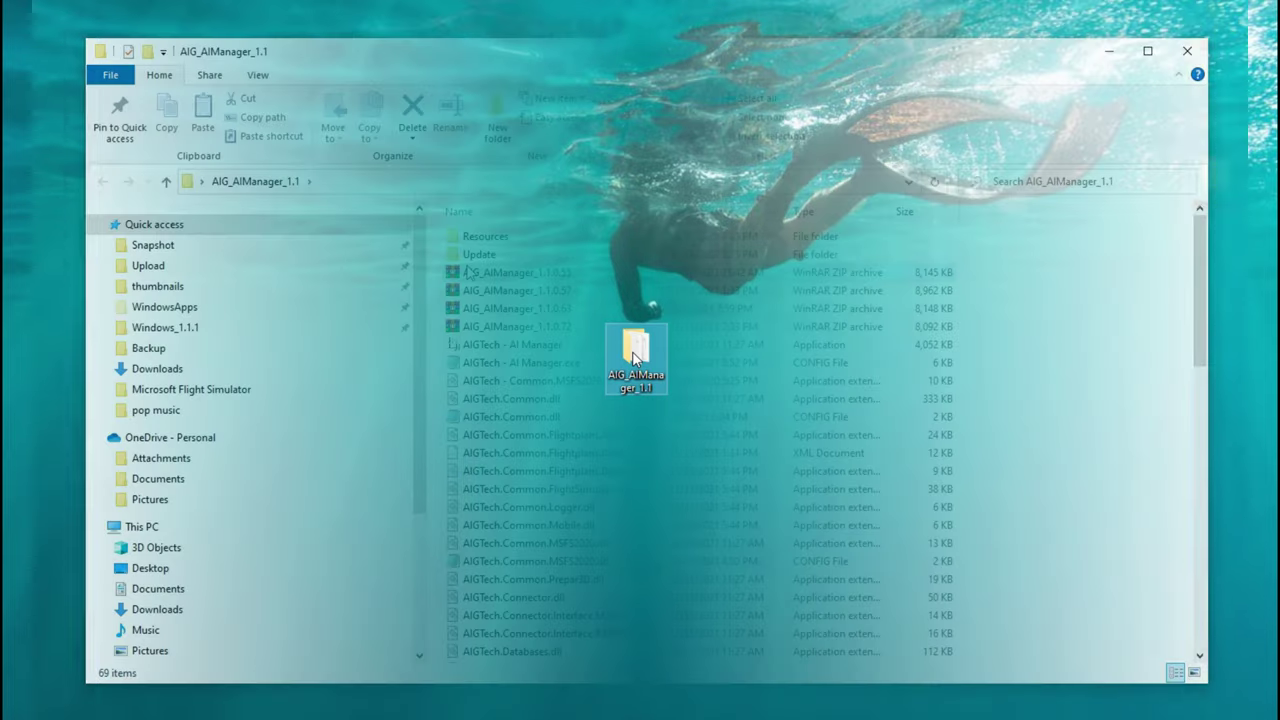
{"action": "scroll", "coordinate": [640, 345], "scroll_direction": "down", "scroll_amount": 6}
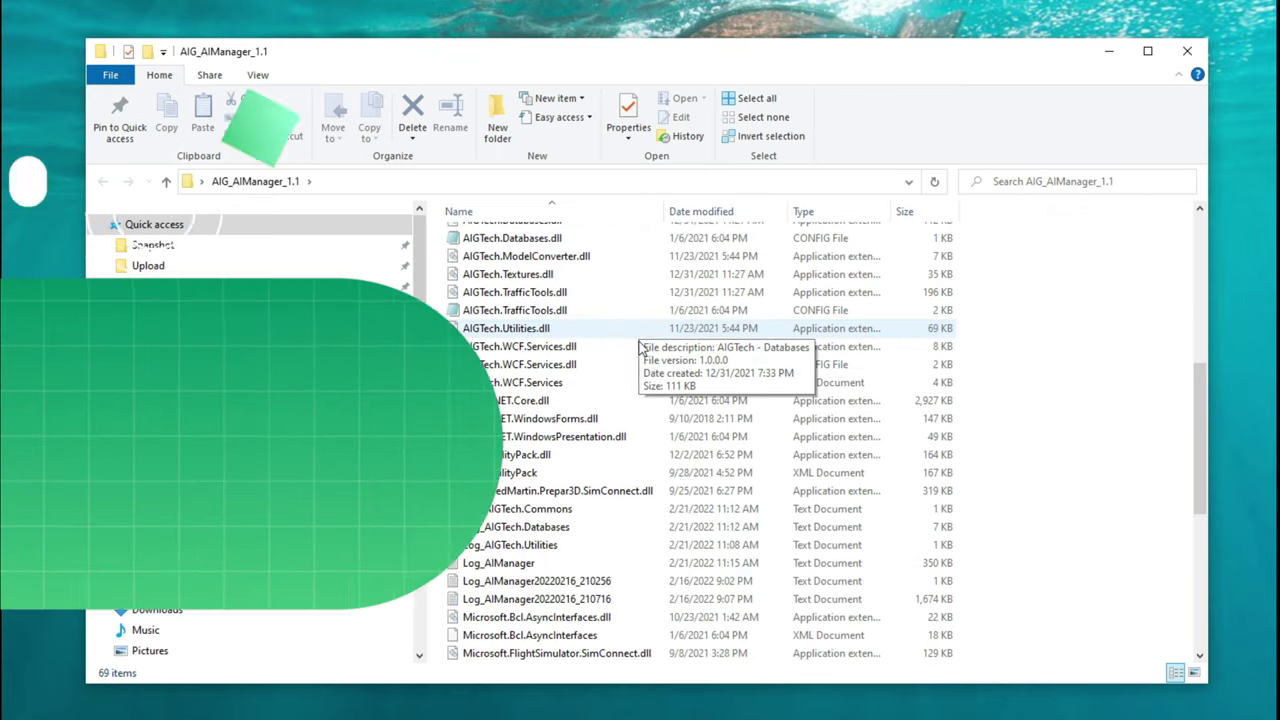
{"action": "scroll", "coordinate": [640, 345], "scroll_direction": "down", "scroll_amount": 3}
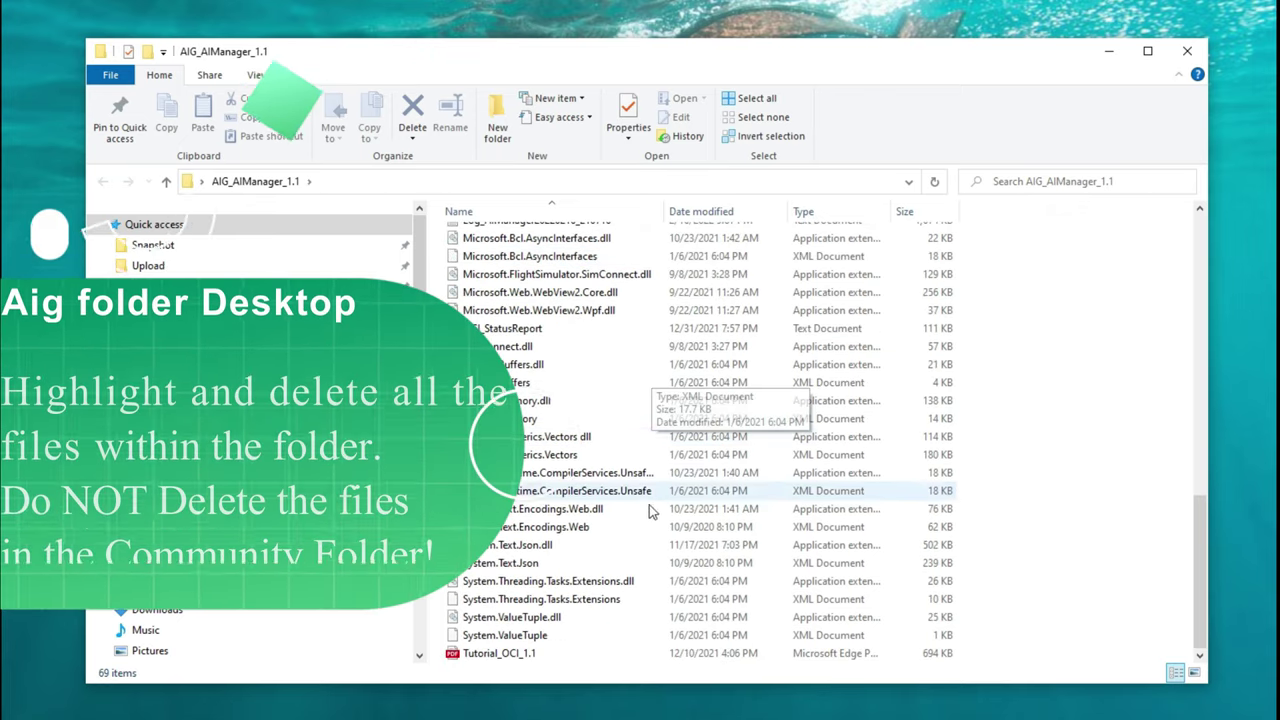
{"action": "scroll", "coordinate": [646, 517], "scroll_direction": "up", "scroll_amount": 15}
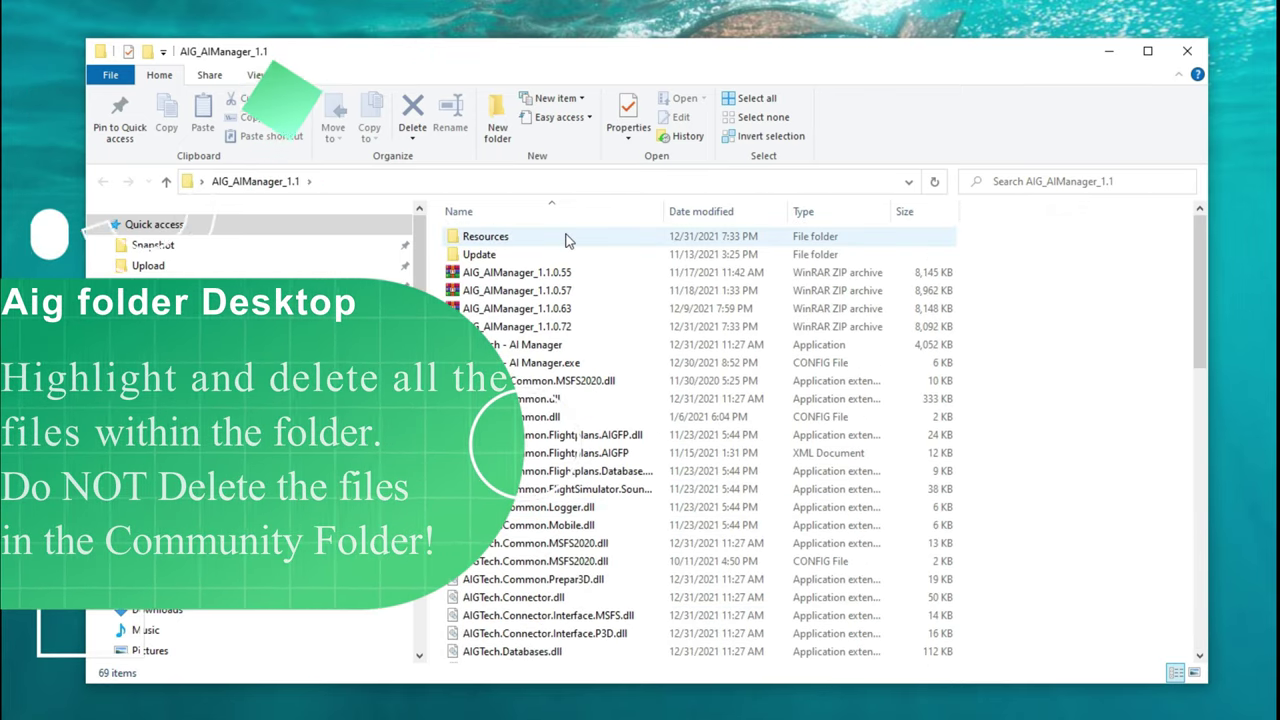
{"action": "scroll", "coordinate": [574, 495], "scroll_direction": "down", "scroll_amount": 5}
{"action": "left_click", "coordinate": [574, 492]}
{"action": "scroll", "coordinate": [574, 498], "scroll_direction": "down", "scroll_amount": 9}
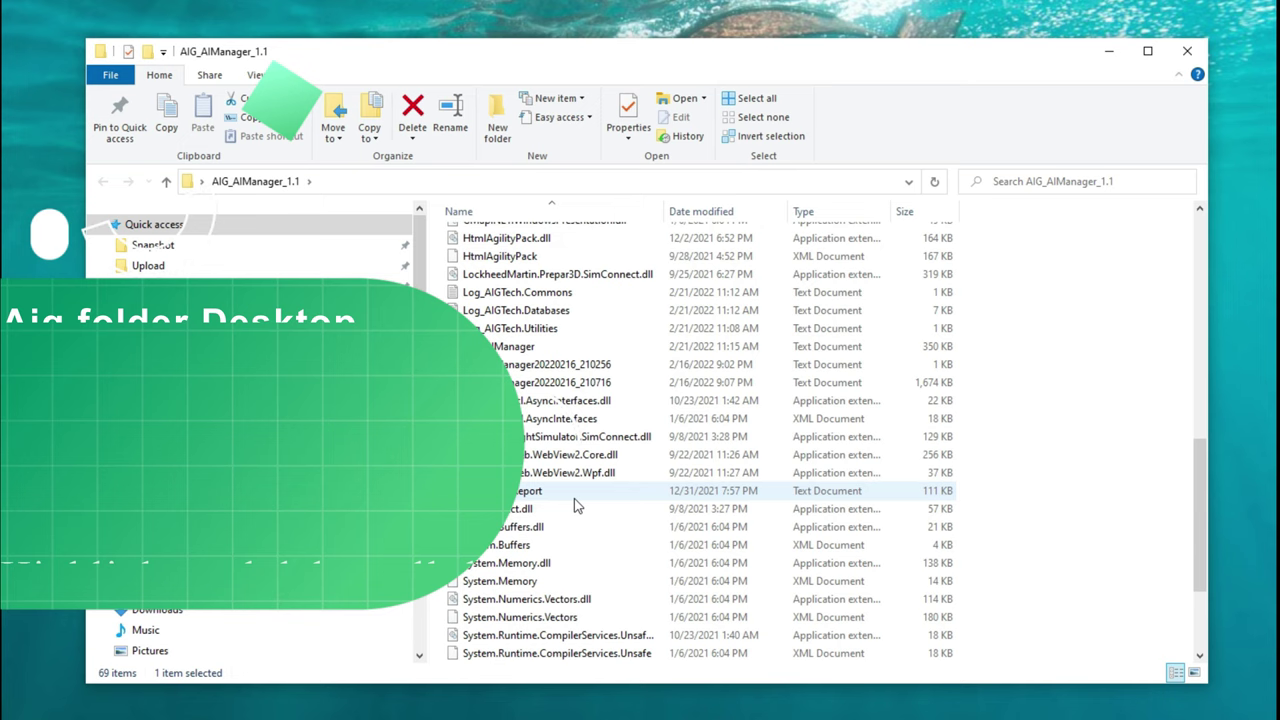
{"action": "left_click", "coordinate": [556, 653]}
{"action": "key", "text": "ctrl+a"}
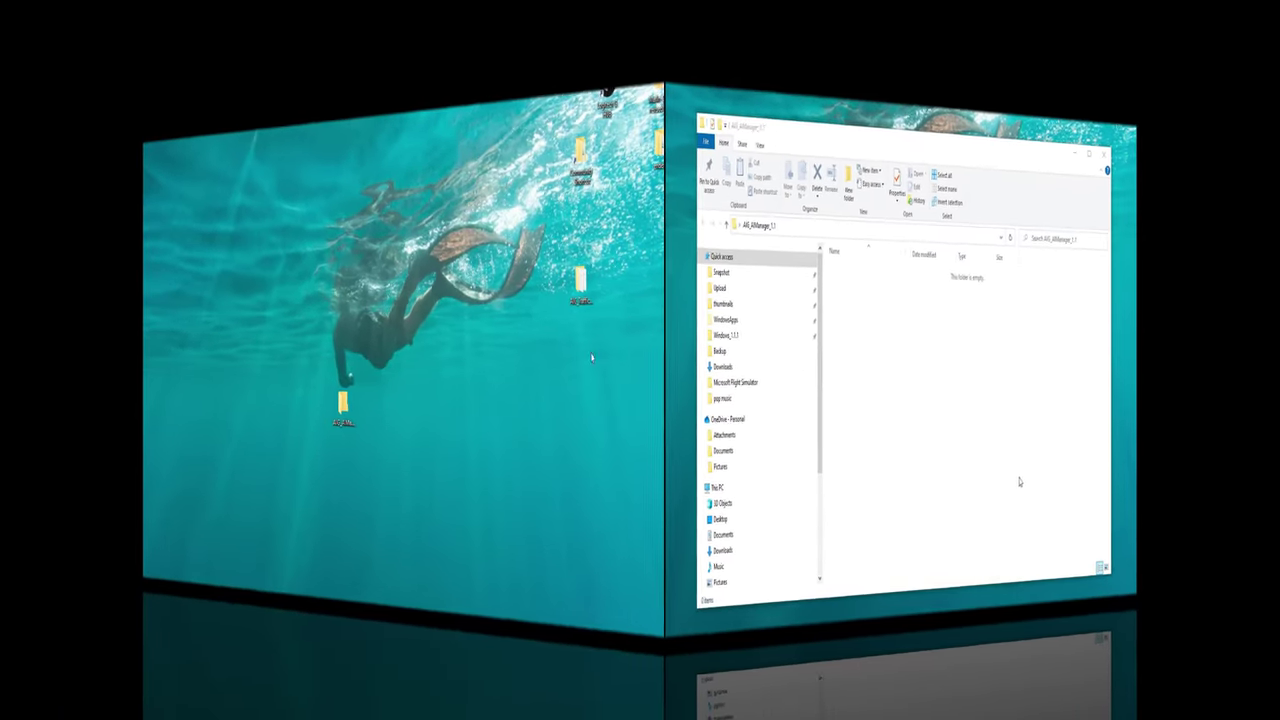
Step: Reposition the Community shortcut on the desktop and open the Community folder
{"action": "left_click_drag", "start_coordinate": [1072, 95], "coordinate": [508, 193]}
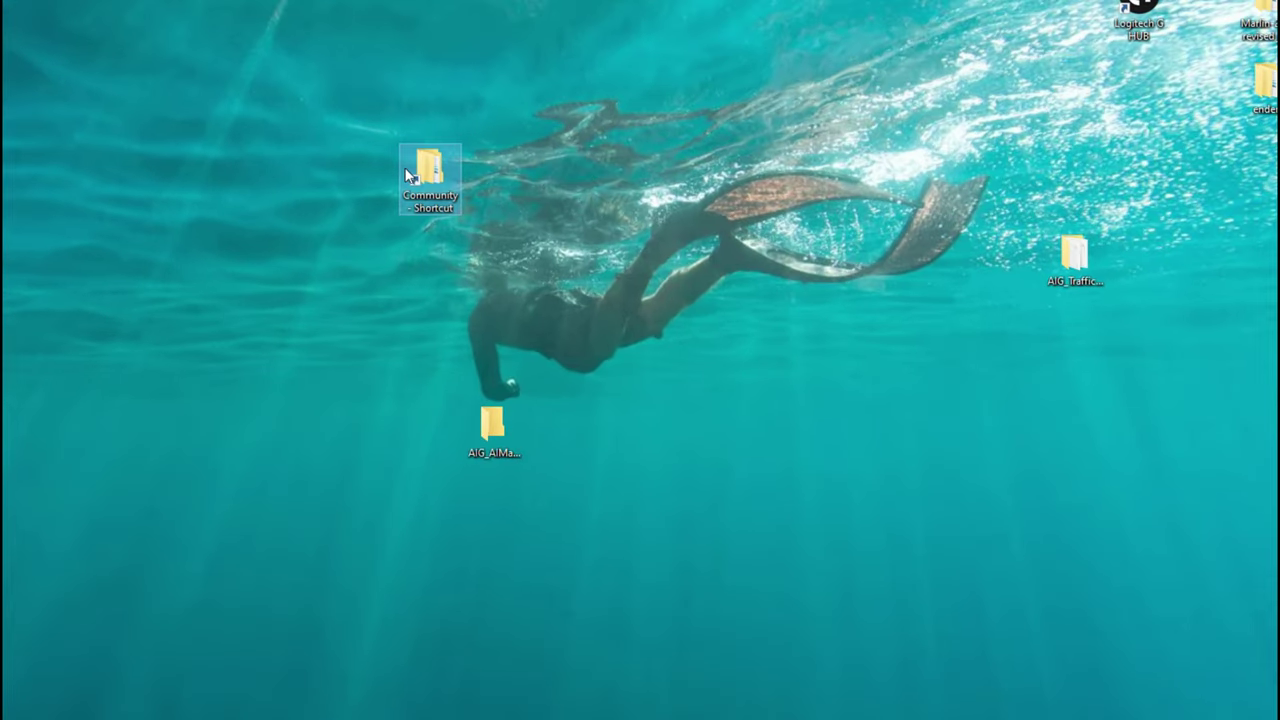
{"action": "double_click", "coordinate": [430, 175]}
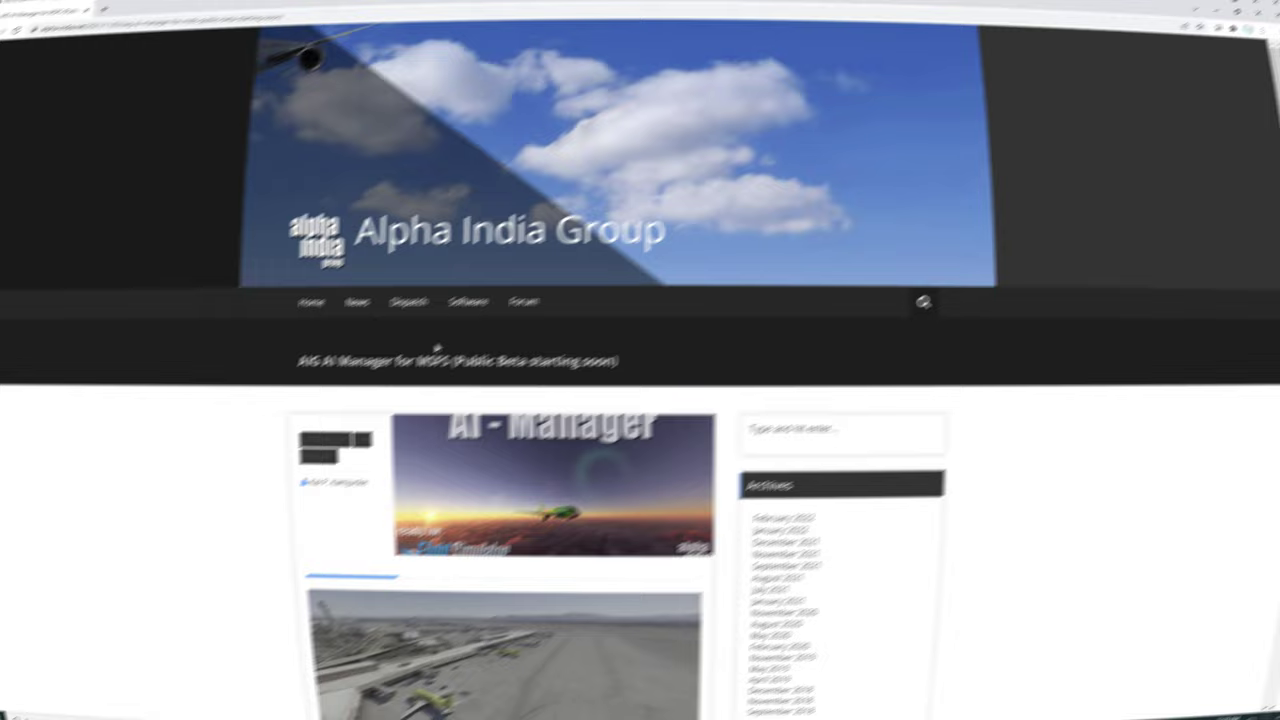
Step: From the AI Manager page, download the Public Beta 1.1 (incl. MSFS support) zip
{"action": "mouse_move", "coordinate": [518, 305]}
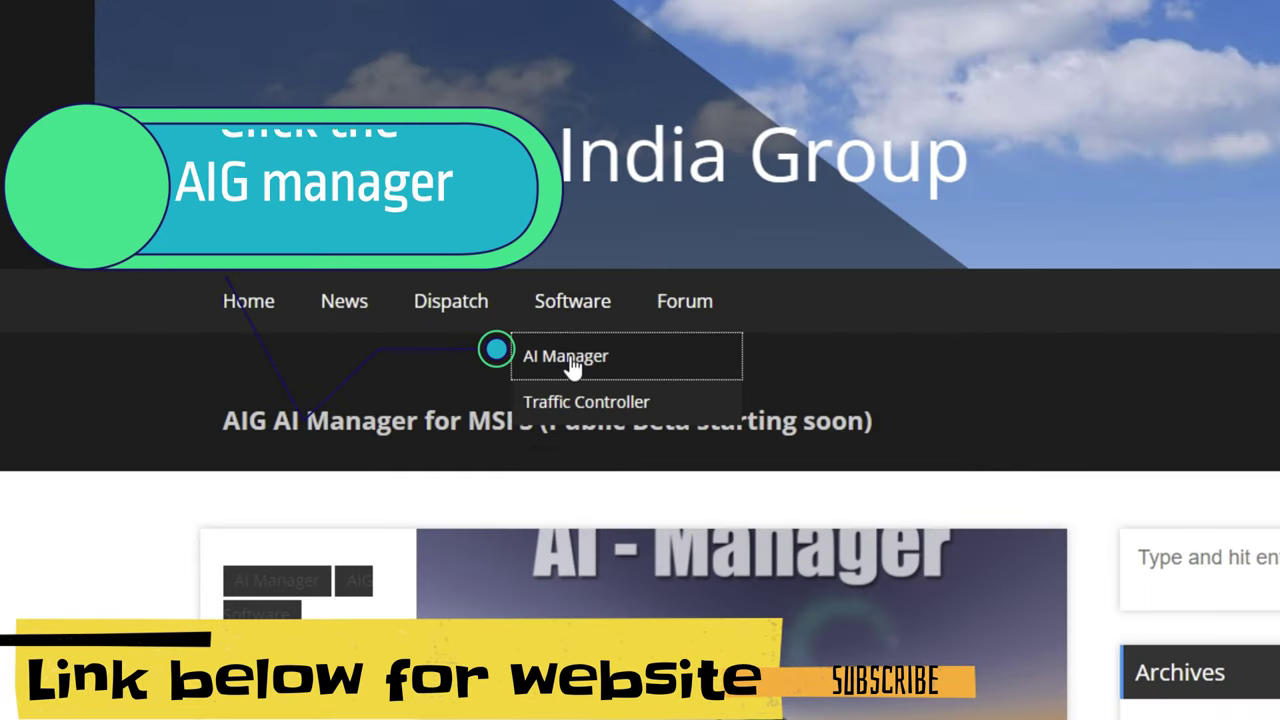
{"action": "left_click", "coordinate": [572, 362]}
{"action": "scroll", "coordinate": [560, 450], "scroll_direction": "down", "scroll_amount": 4}
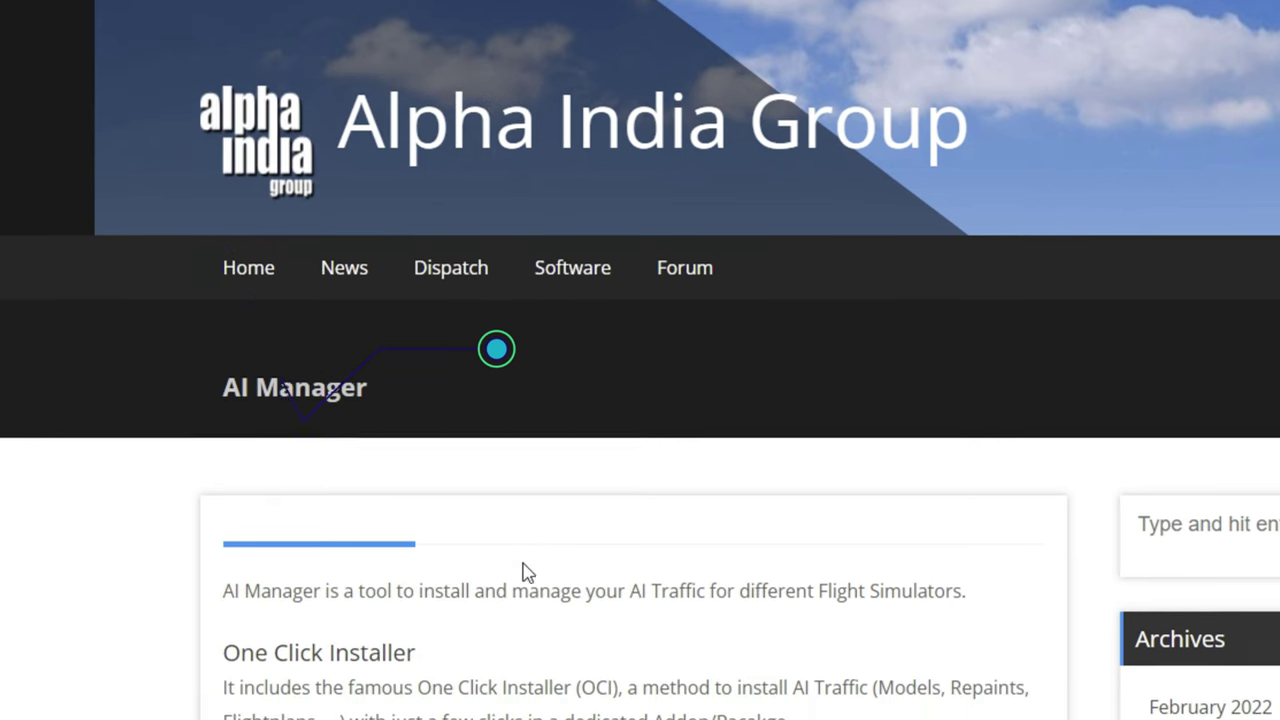
{"action": "scroll", "coordinate": [590, 500], "scroll_direction": "down", "scroll_amount": 1}
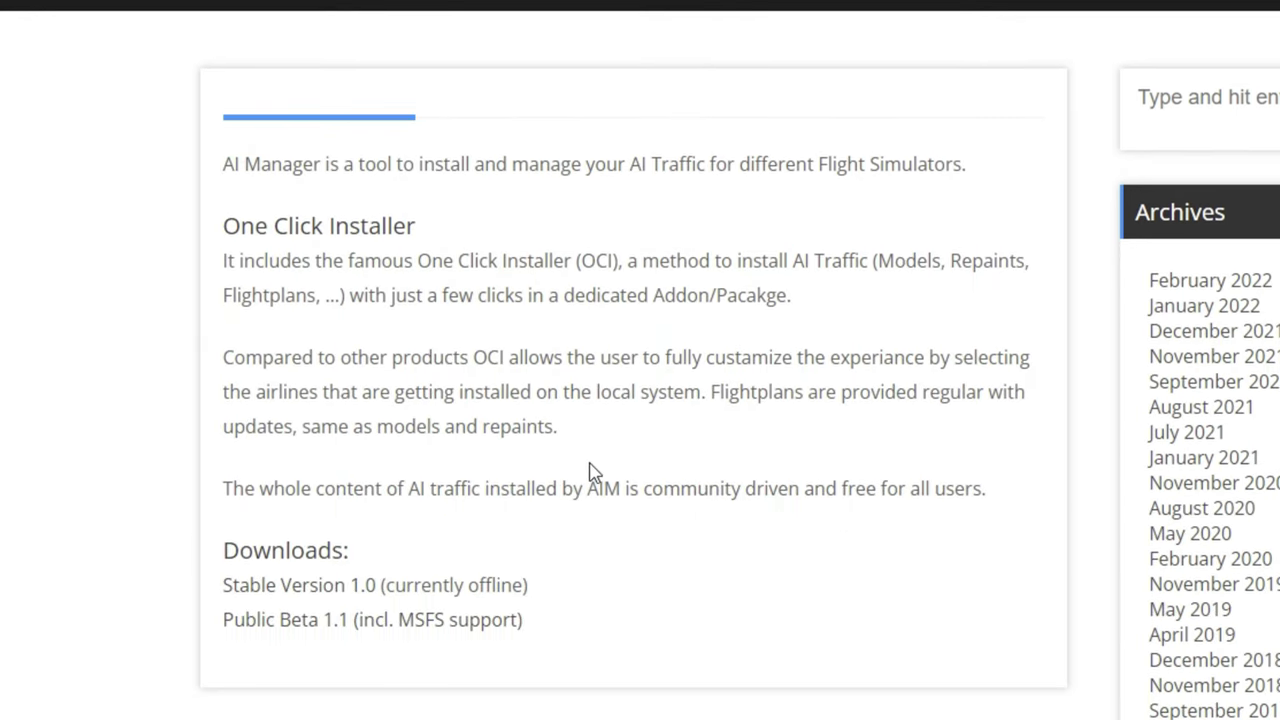
{"action": "left_click", "coordinate": [331, 636]}
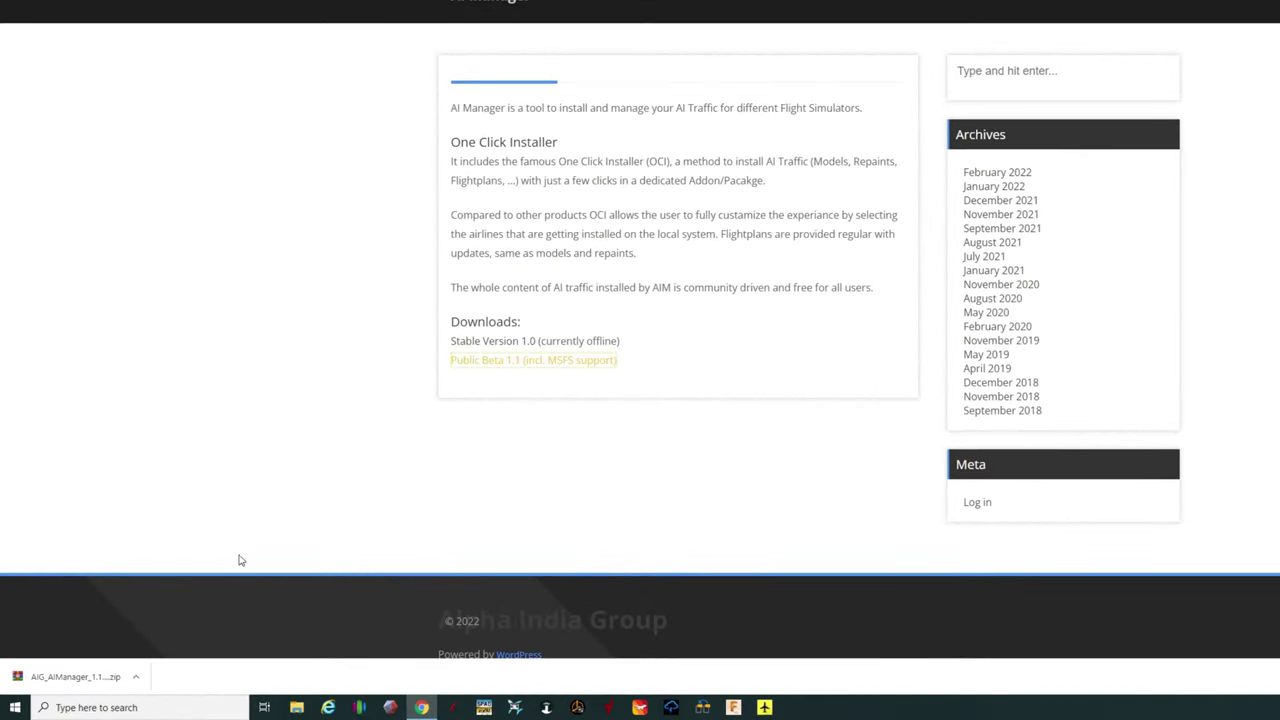
Step: Extract the zip's one folder and 44 files into the empty desktop AIG_AIManager 1.1 folder
{"action": "left_click", "coordinate": [111, 679]}
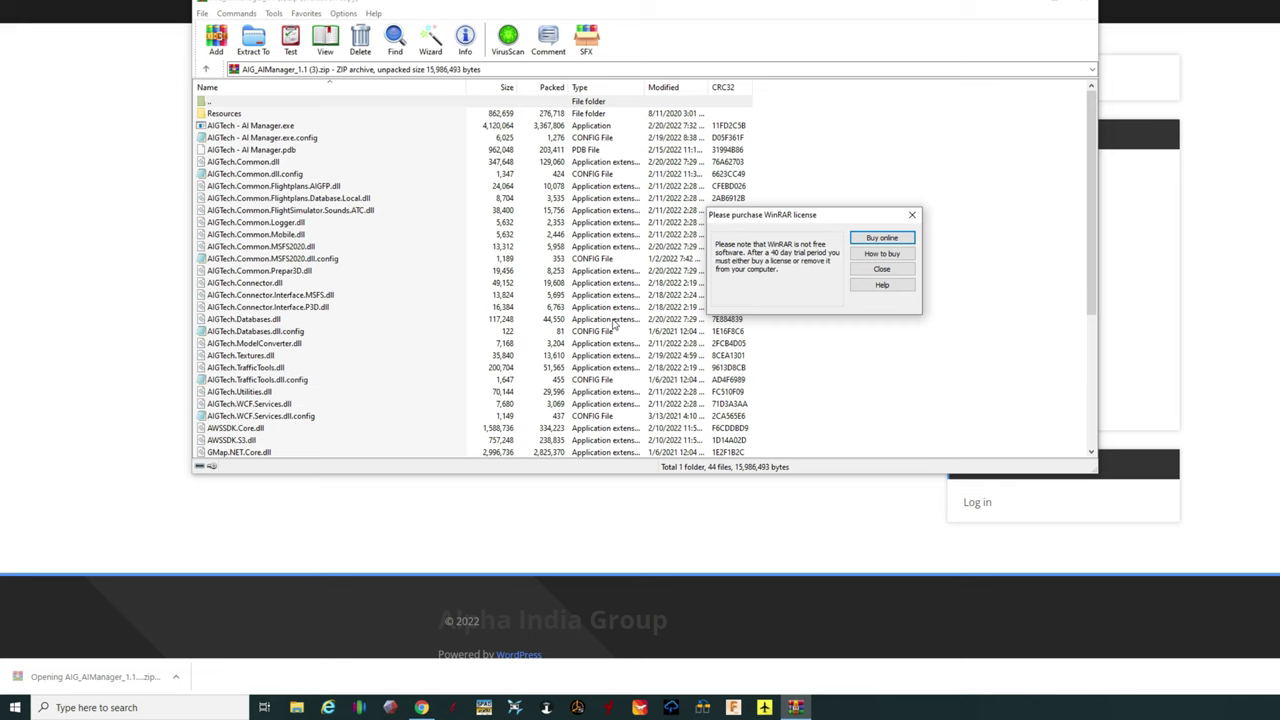
{"action": "left_click", "coordinate": [881, 269]}
{"action": "scroll", "coordinate": [391, 283], "scroll_direction": "down", "scroll_amount": 3}
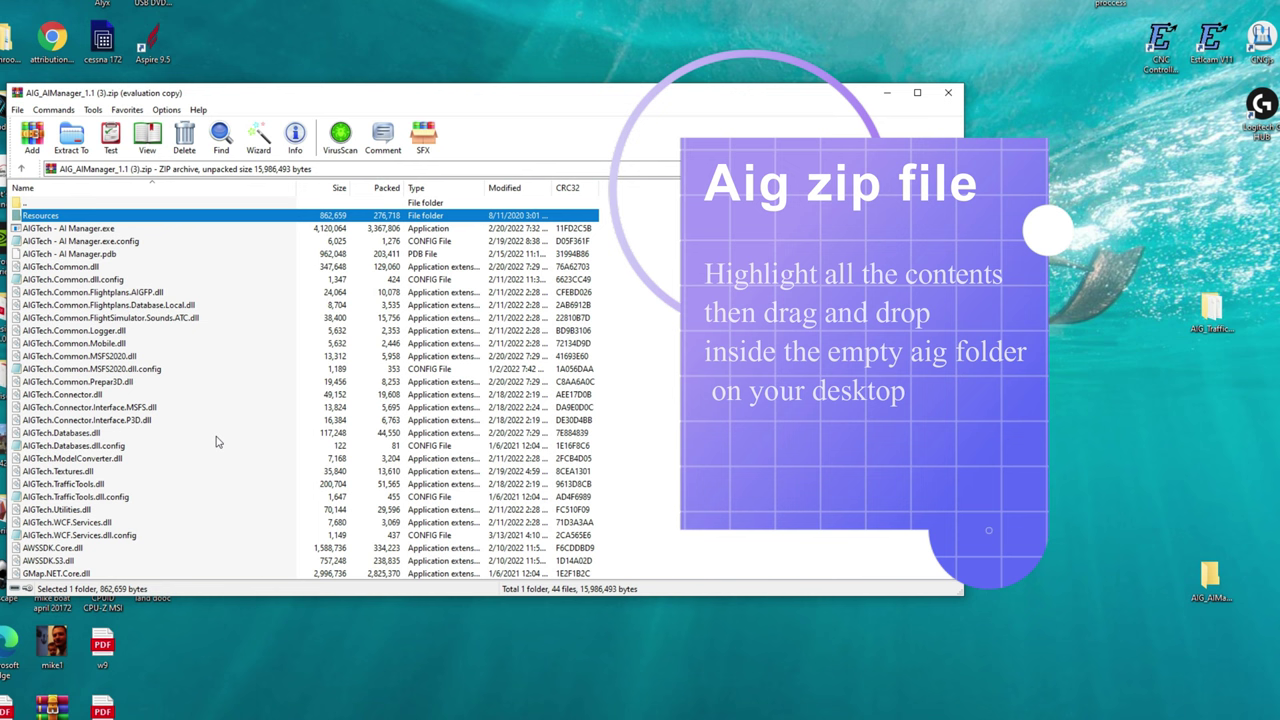
{"action": "scroll", "coordinate": [205, 455], "scroll_direction": "down", "scroll_amount": 5}
{"action": "scroll", "coordinate": [150, 520], "scroll_direction": "down", "scroll_amount": 1}
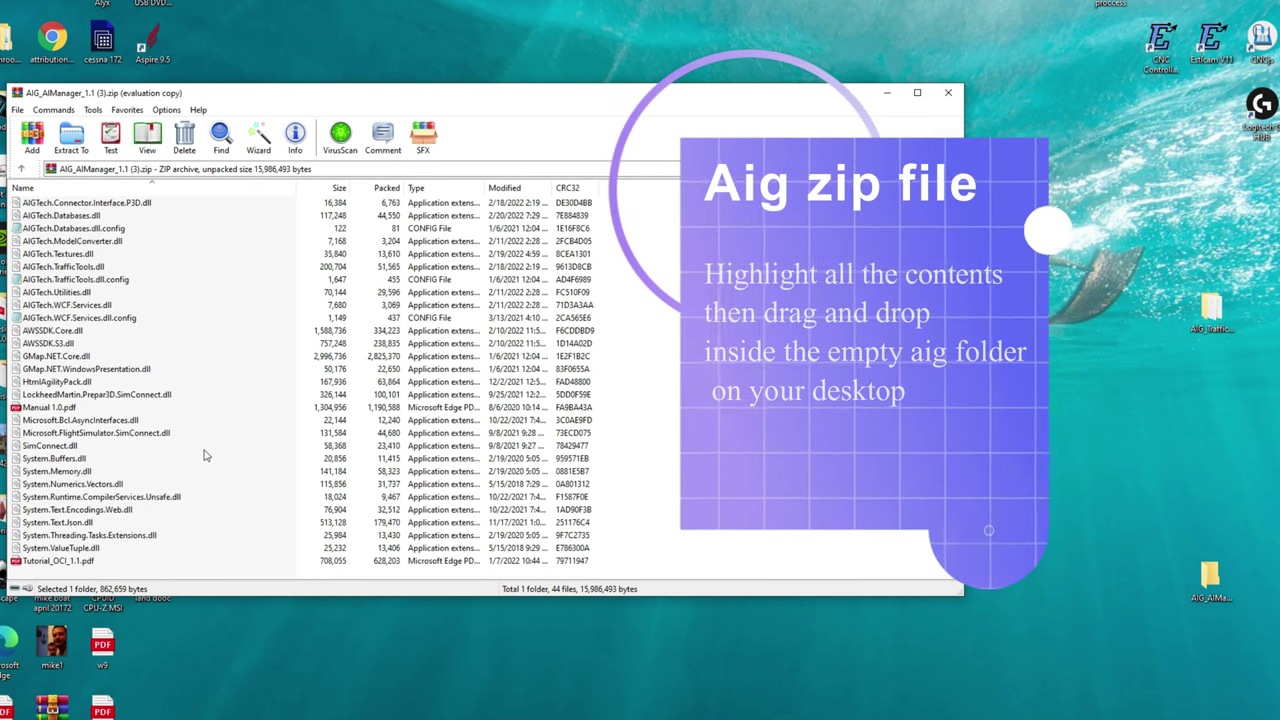
{"action": "left_click", "coordinate": [100, 562], "text": "shift"}
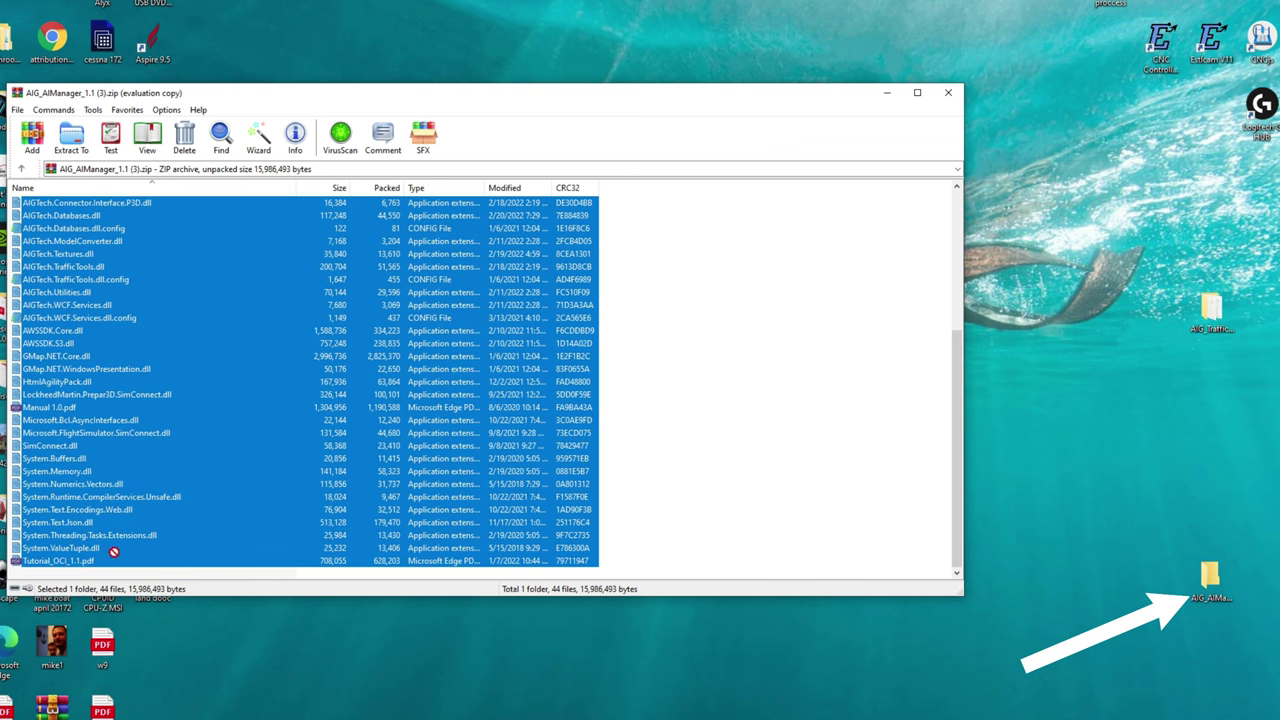
{"action": "left_click", "coordinate": [1210, 585]}
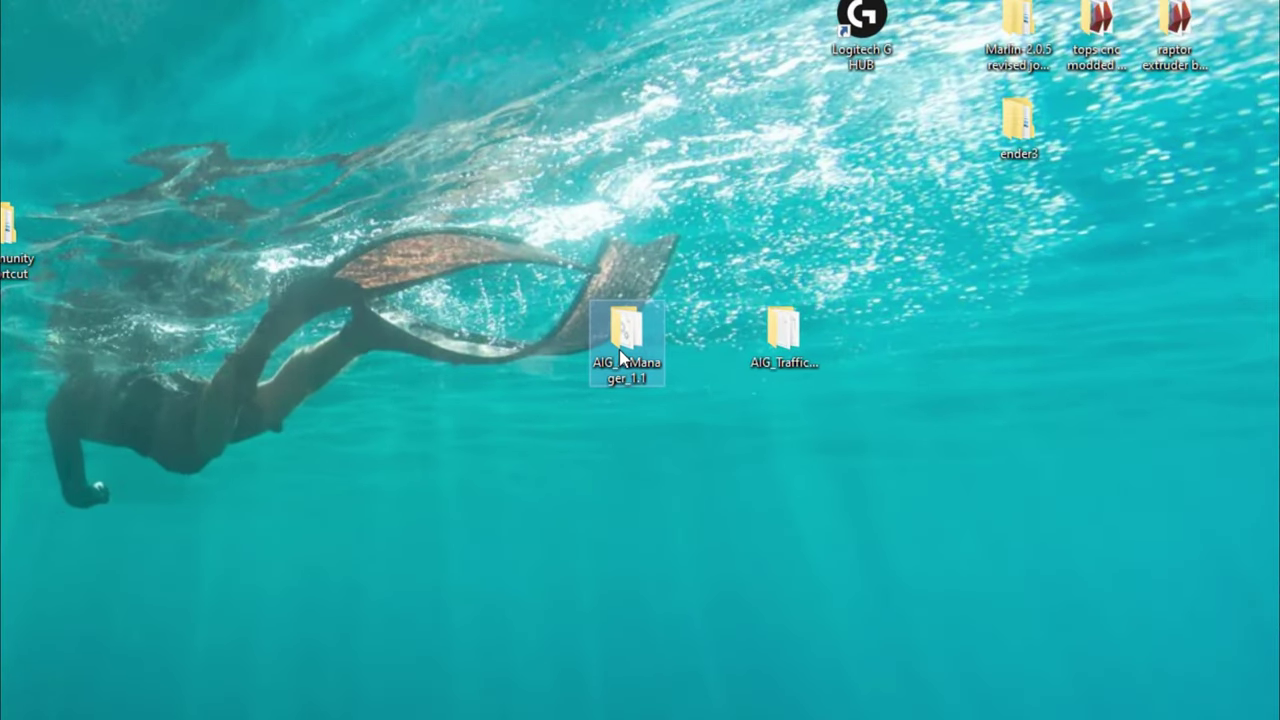
Step: Open the AIG_AIManager_1.1 folder and show the context menu for AIGTech - AI Manager
{"action": "double_click", "coordinate": [619, 349]}
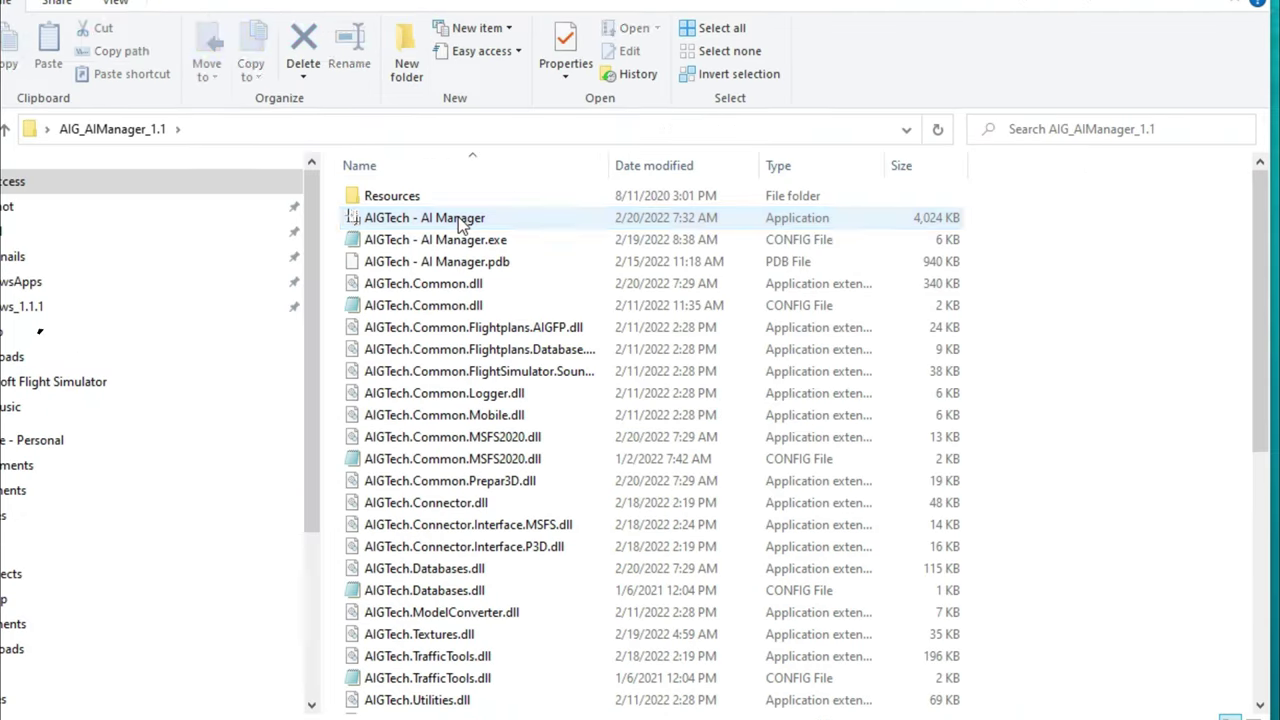
{"action": "left_click", "coordinate": [172, 535]}
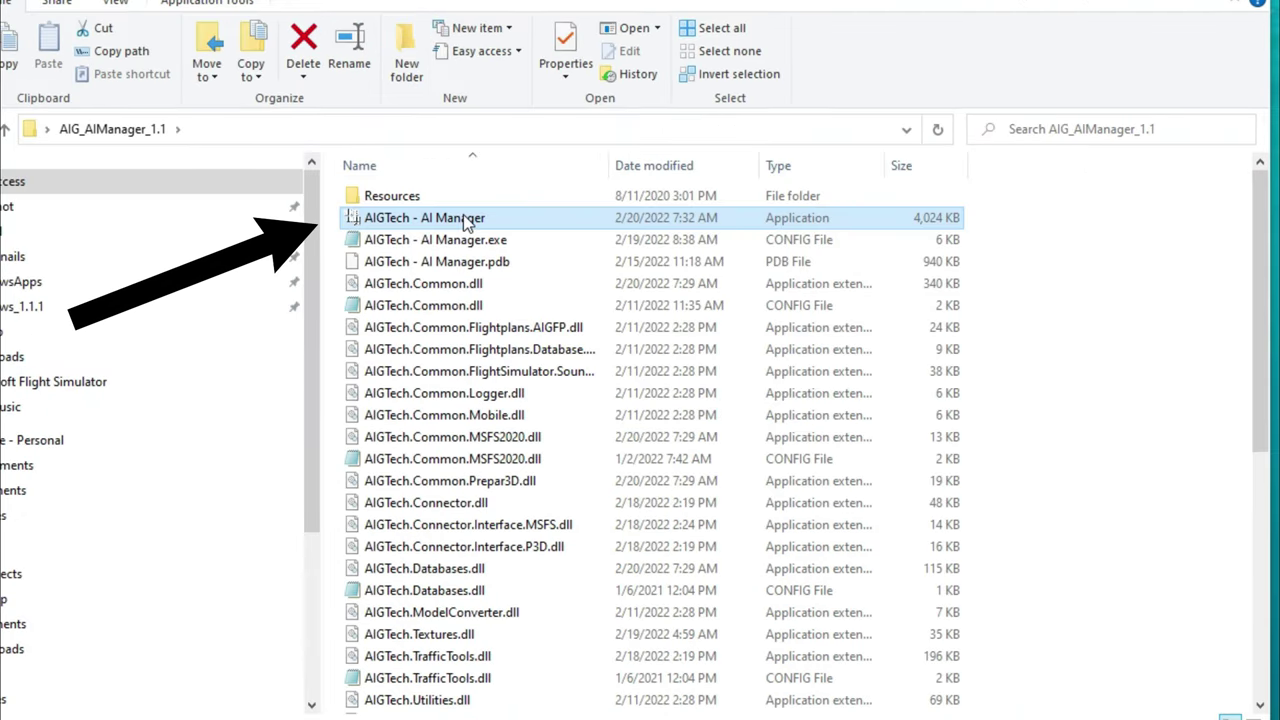
{"action": "right_click", "coordinate": [465, 220]}
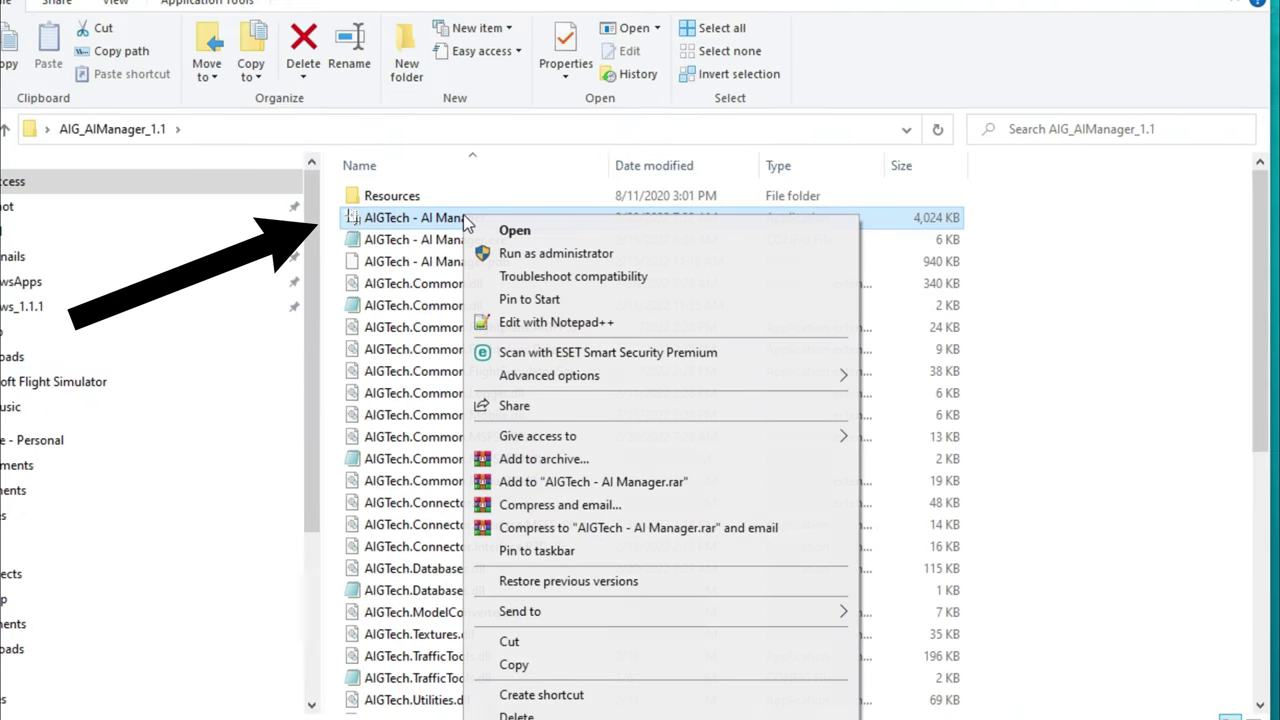
Step: Run AI Manager as administrator, approve UAC, and clear the new-models, slow-mode and outdated-OCI notices
{"action": "left_click", "coordinate": [559, 256]}
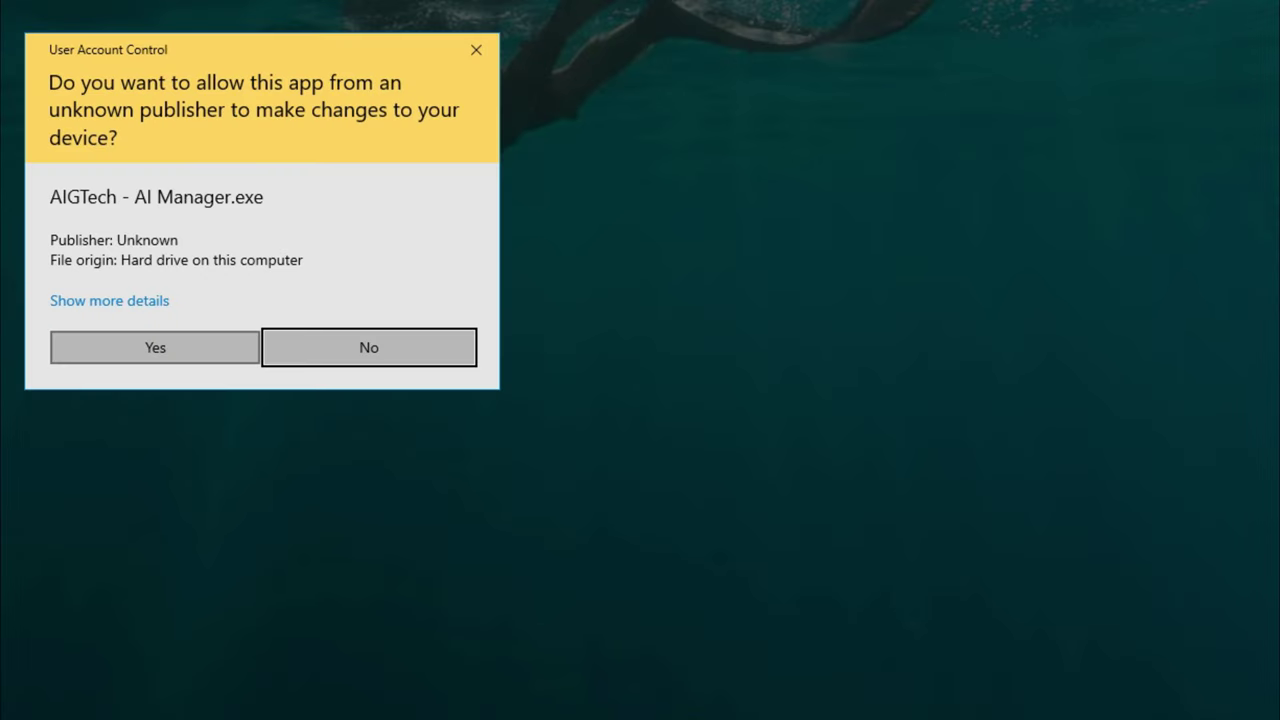
{"action": "left_click", "coordinate": [158, 352]}
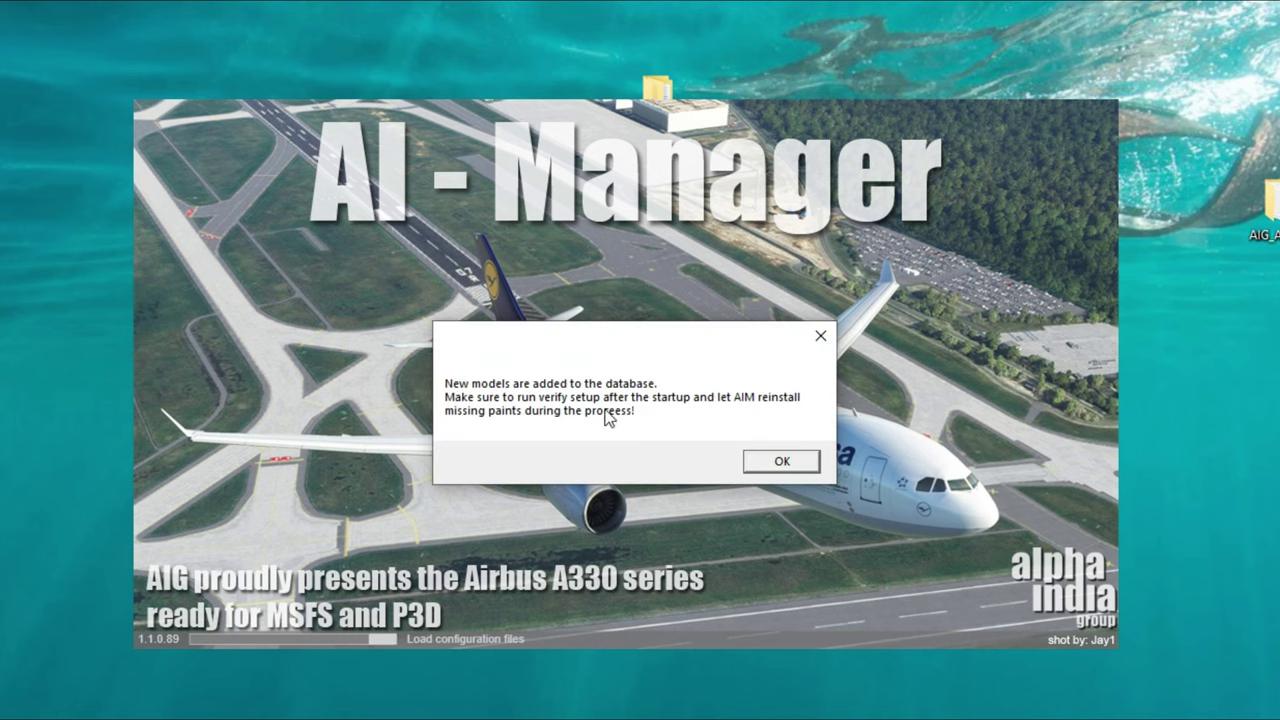
{"action": "left_click", "coordinate": [781, 462]}
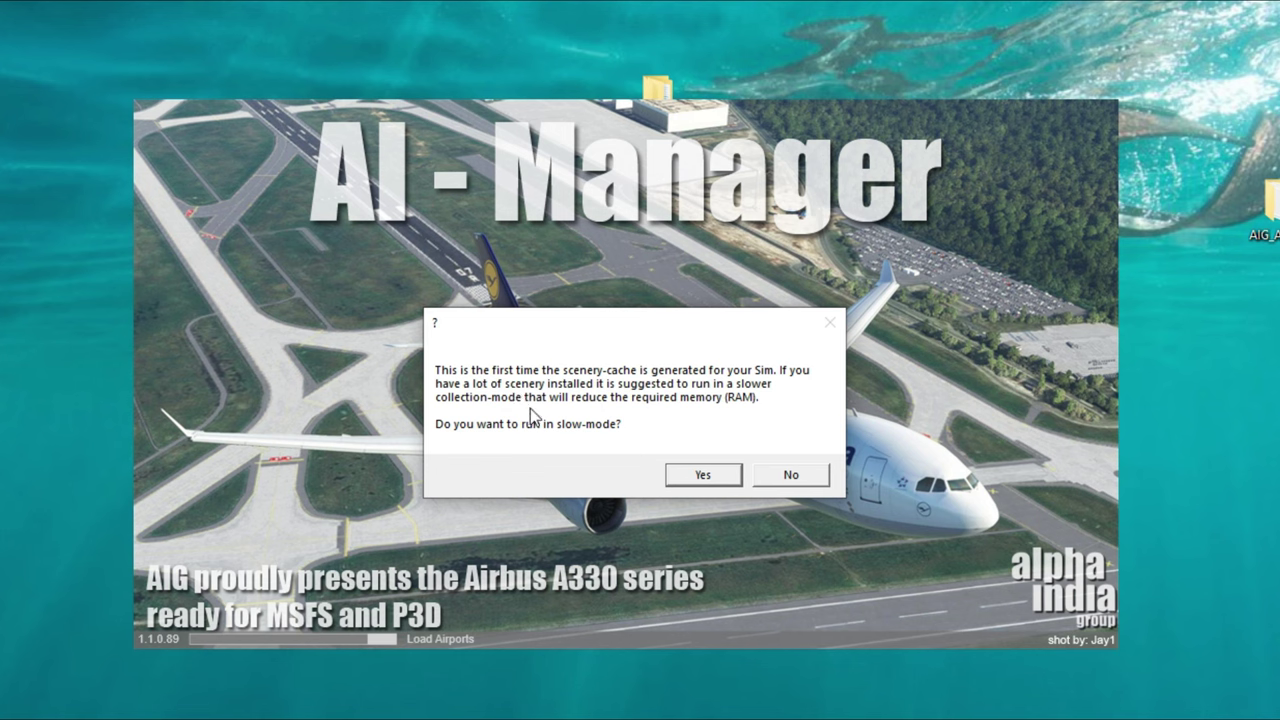
{"action": "left_click", "coordinate": [790, 475]}
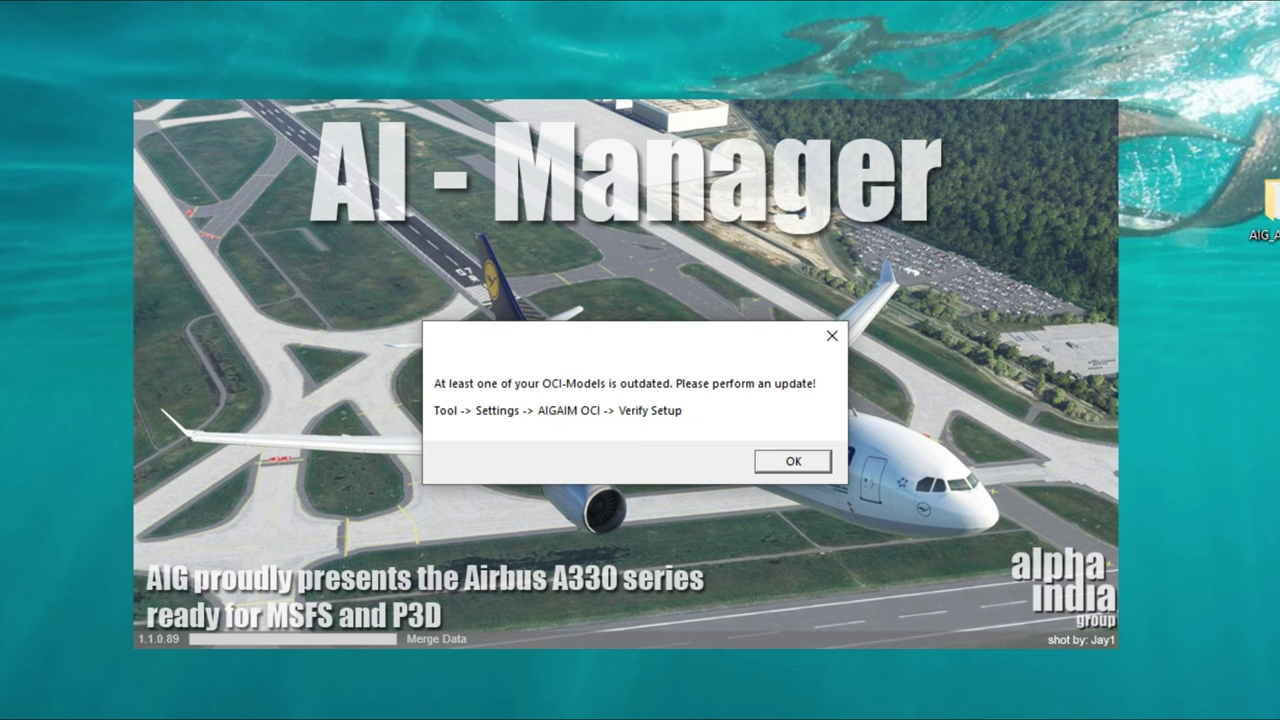
{"action": "left_click", "coordinate": [795, 462]}
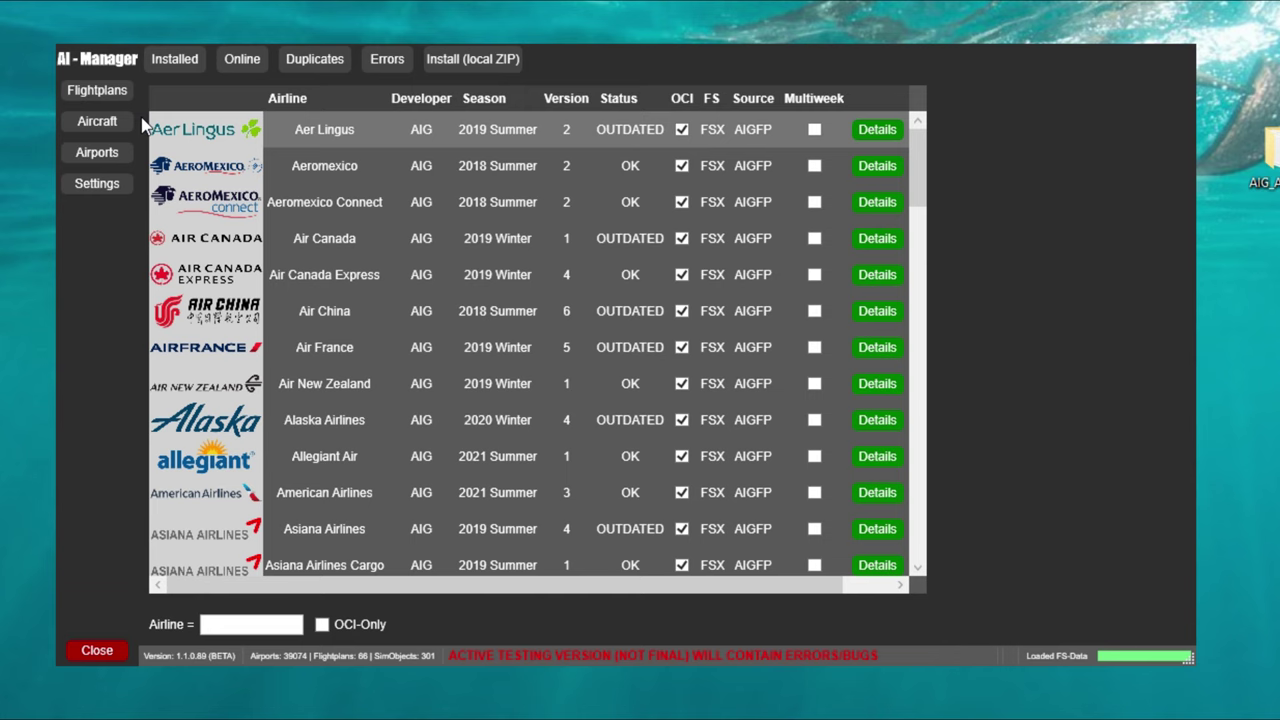
Step: Return from Aircraft to Flightplans and browse the Online Not Installed flightplan list
{"action": "left_click", "coordinate": [89, 127]}
{"action": "left_click", "coordinate": [100, 95]}
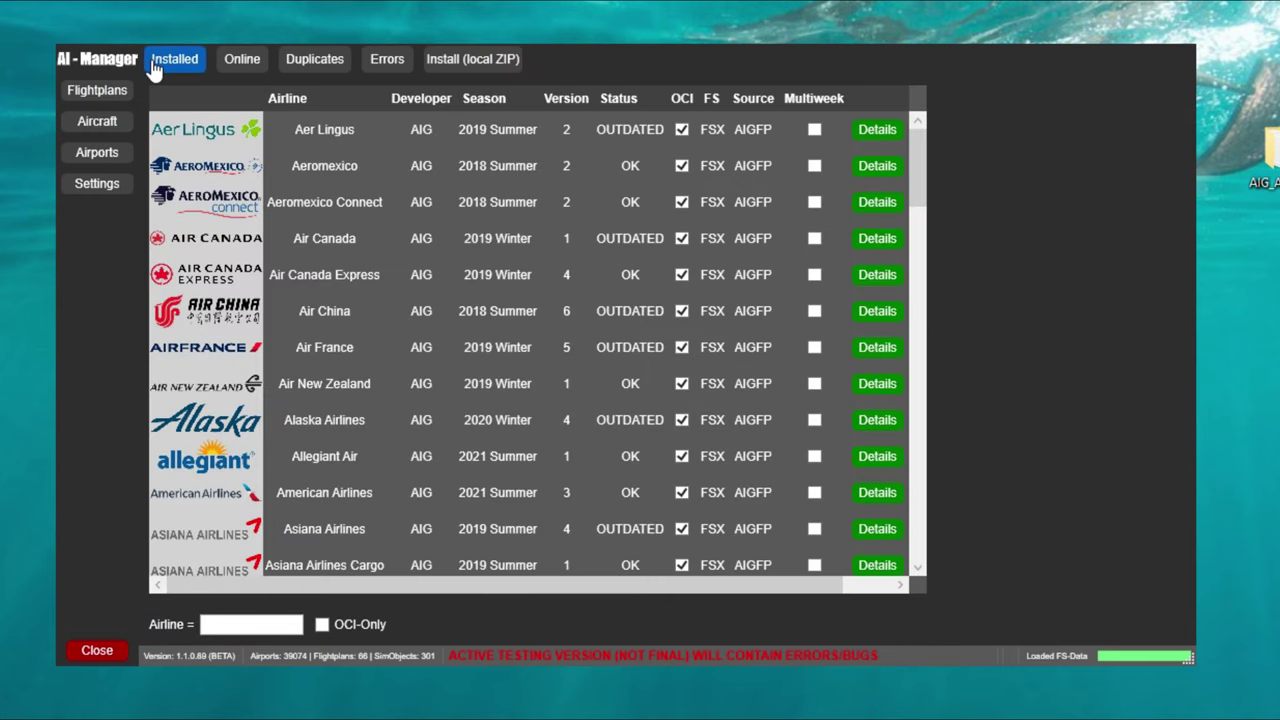
{"action": "left_click", "coordinate": [259, 63]}
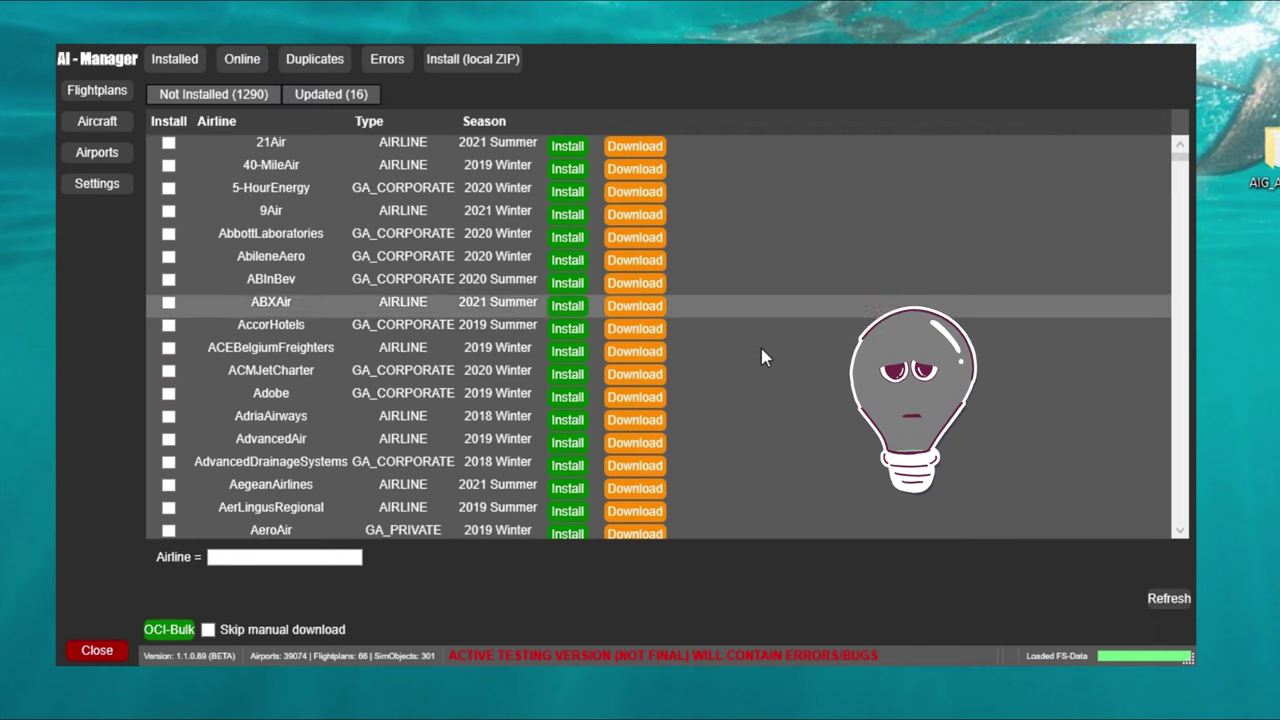
{"action": "scroll", "coordinate": [775, 410], "scroll_direction": "down", "scroll_amount": 6}
{"action": "scroll", "coordinate": [785, 428], "scroll_direction": "down", "scroll_amount": 20}
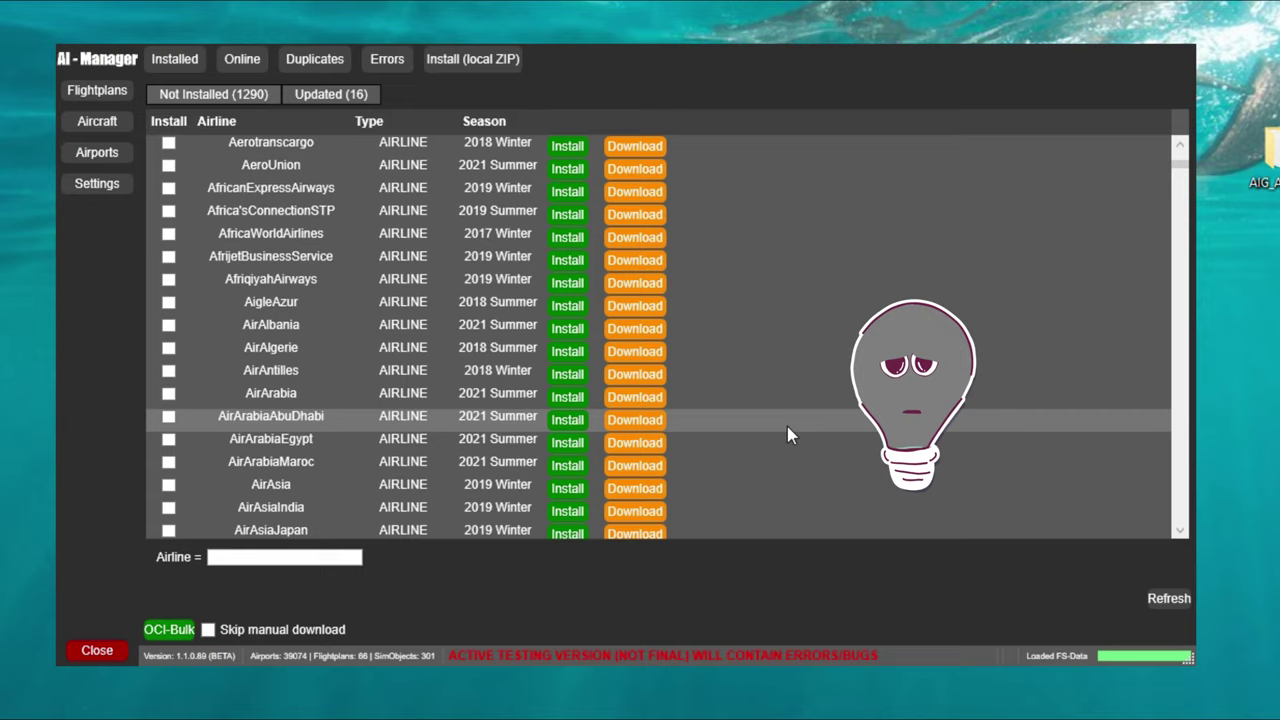
{"action": "scroll", "coordinate": [795, 430], "scroll_direction": "down", "scroll_amount": 7}
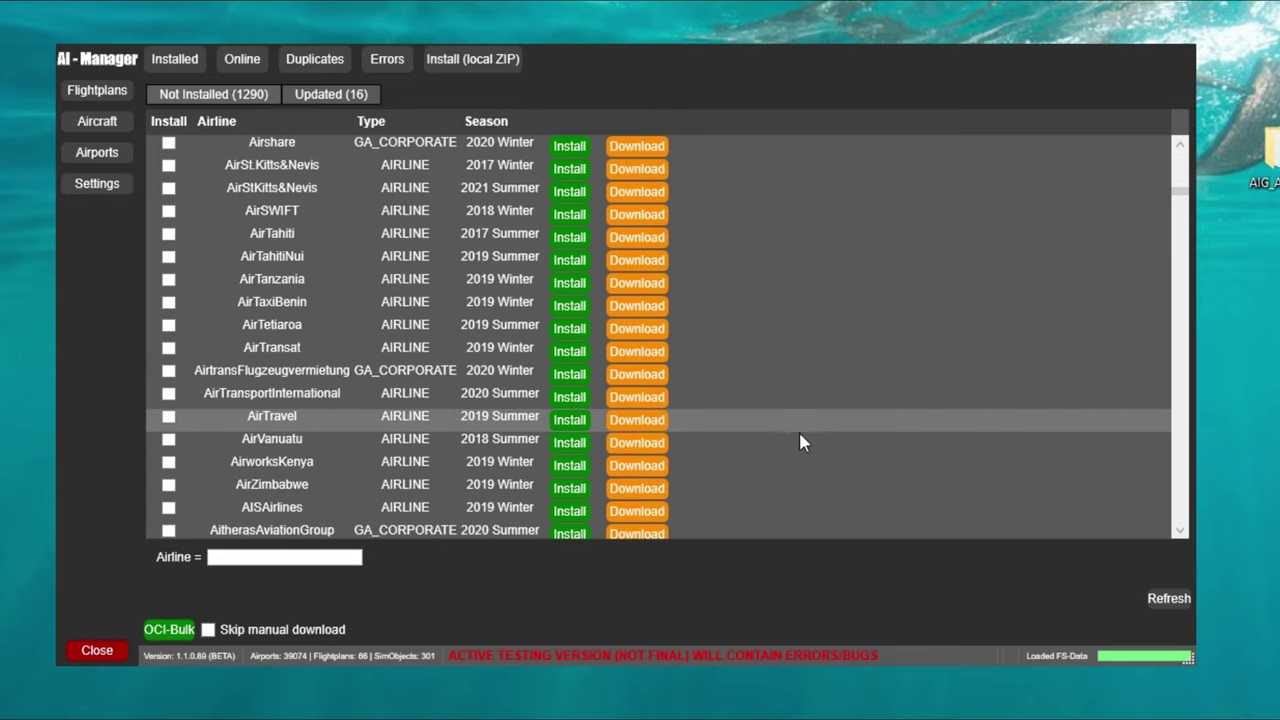
{"action": "scroll", "coordinate": [760, 462], "scroll_direction": "up", "scroll_amount": 20}
{"action": "scroll", "coordinate": [368, 466], "scroll_direction": "down", "scroll_amount": 20}
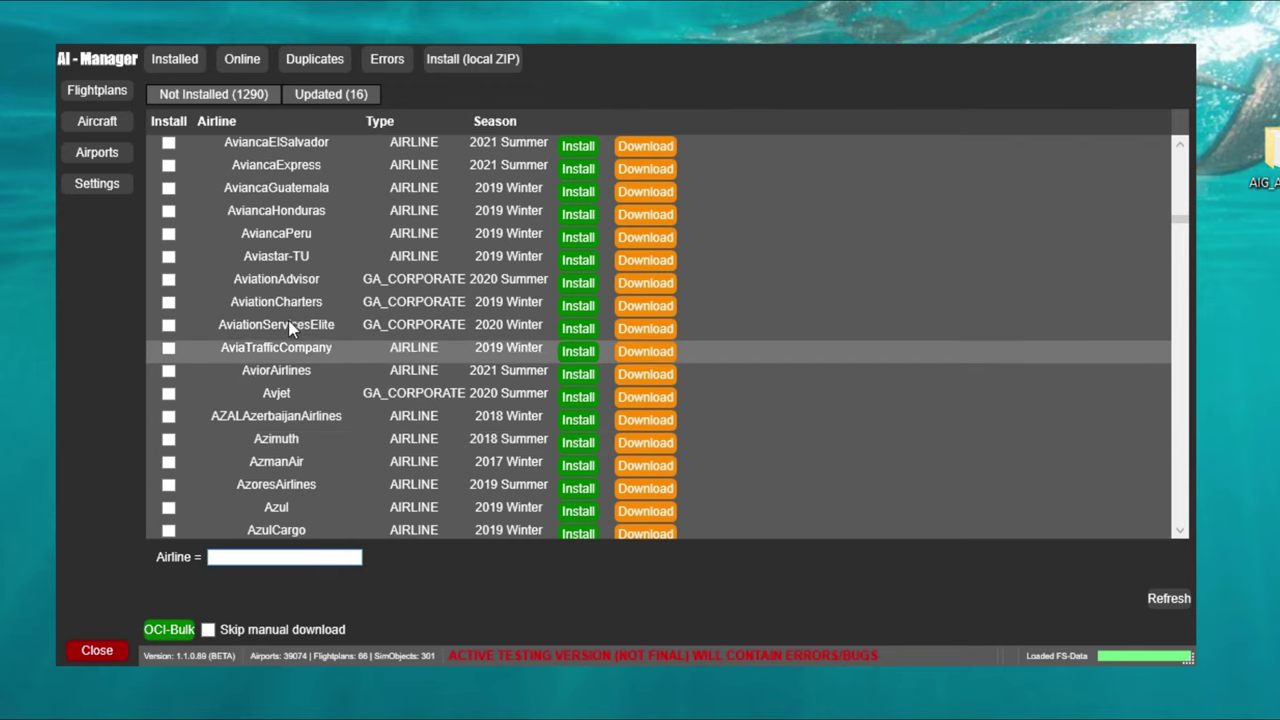
{"action": "scroll", "coordinate": [286, 323], "scroll_direction": "down", "scroll_amount": 3}
Step: Filter online flightplans to 'klm', mark KLM 2021 Summer for install, and open its installation window
{"action": "type", "text": "klm"}
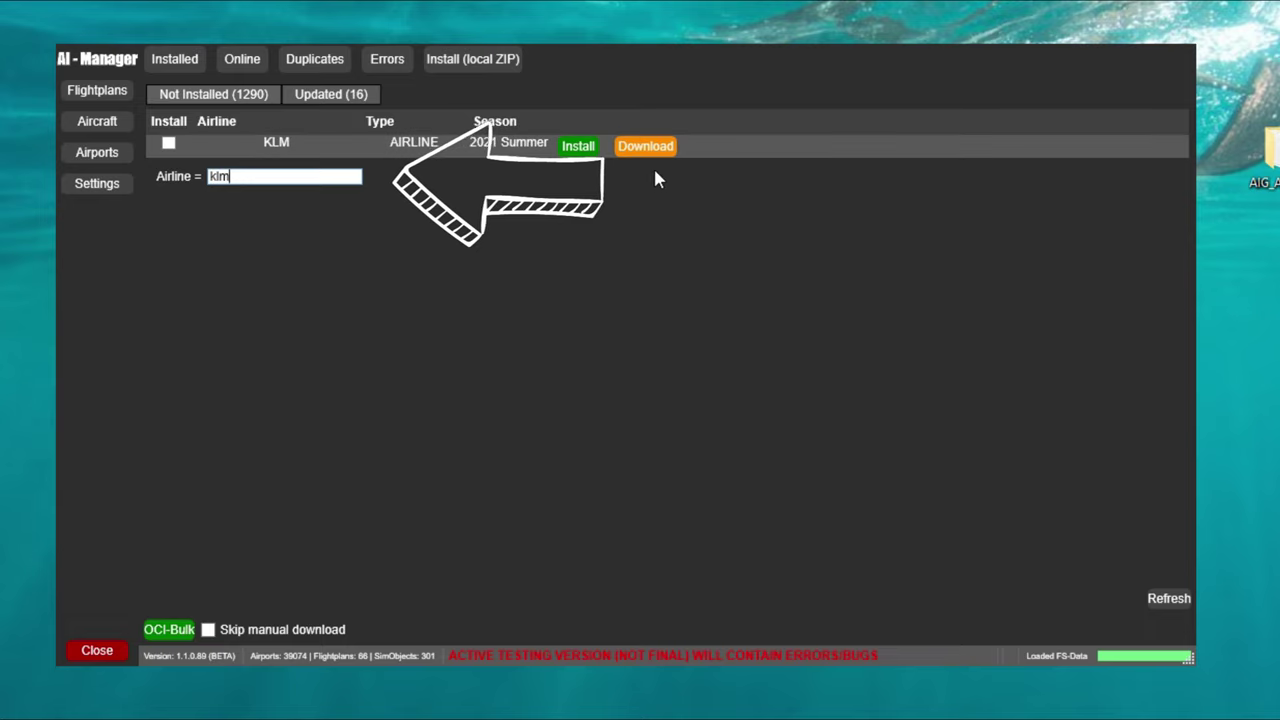
{"action": "left_click", "coordinate": [169, 143]}
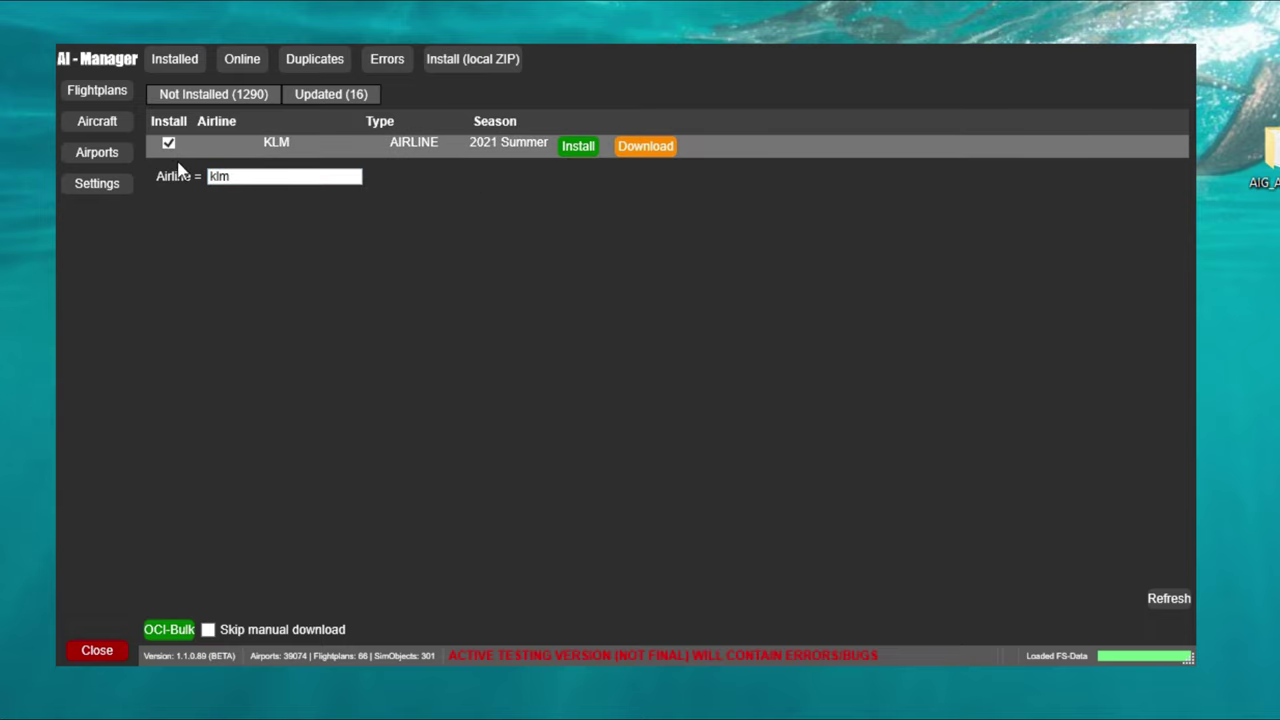
{"action": "left_click", "coordinate": [578, 146]}
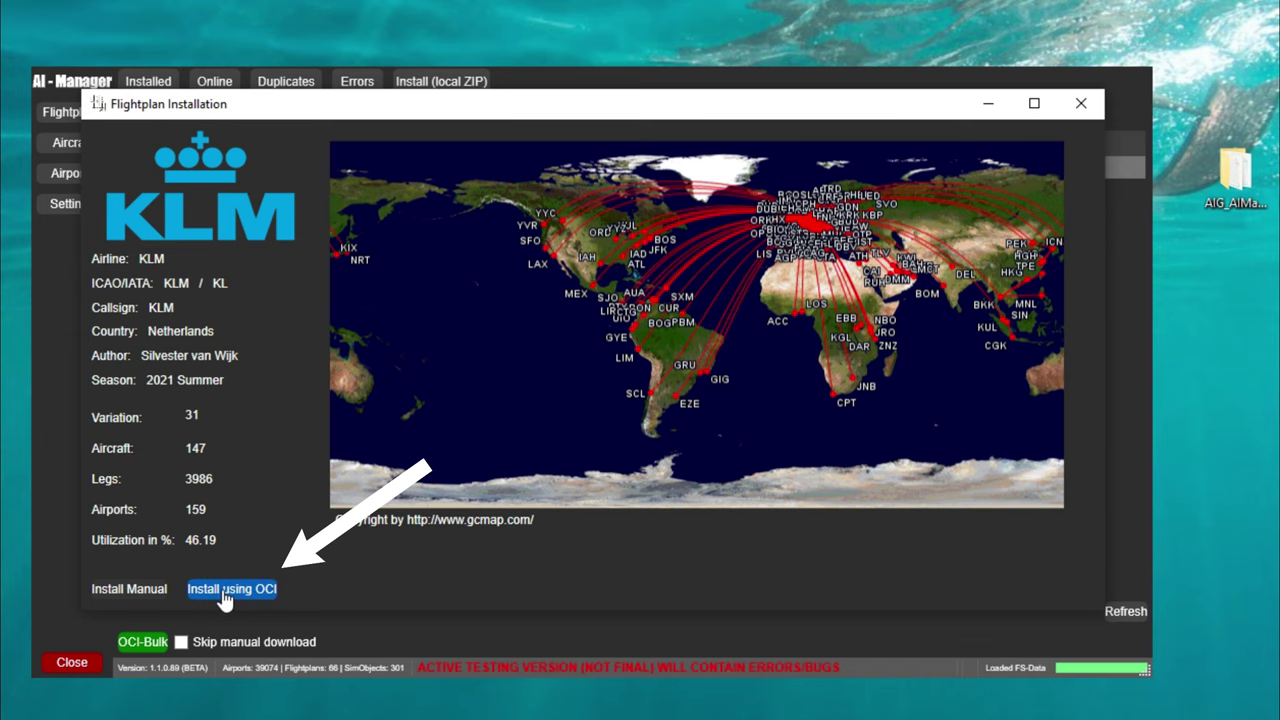
Step: Install the KLM 2021 Summer flightplan using One-Click-Install (OCI)
{"action": "left_click", "coordinate": [224, 594]}
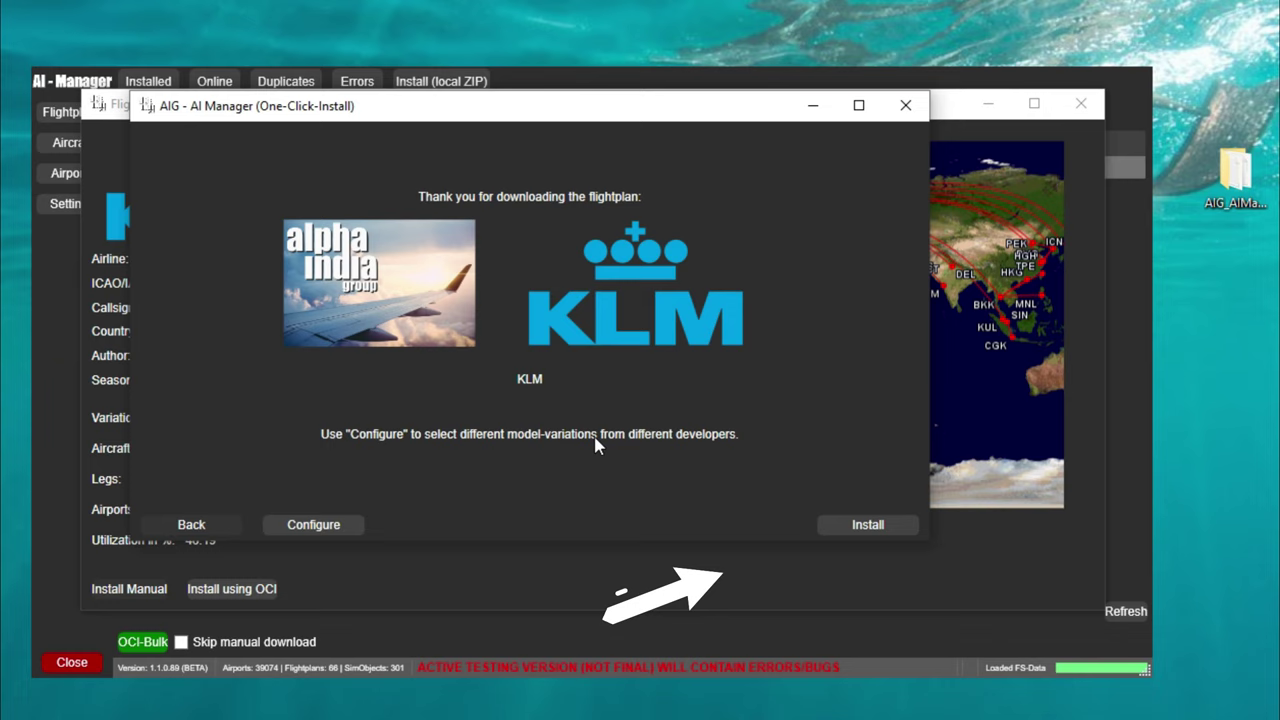
{"action": "left_click", "coordinate": [866, 528]}
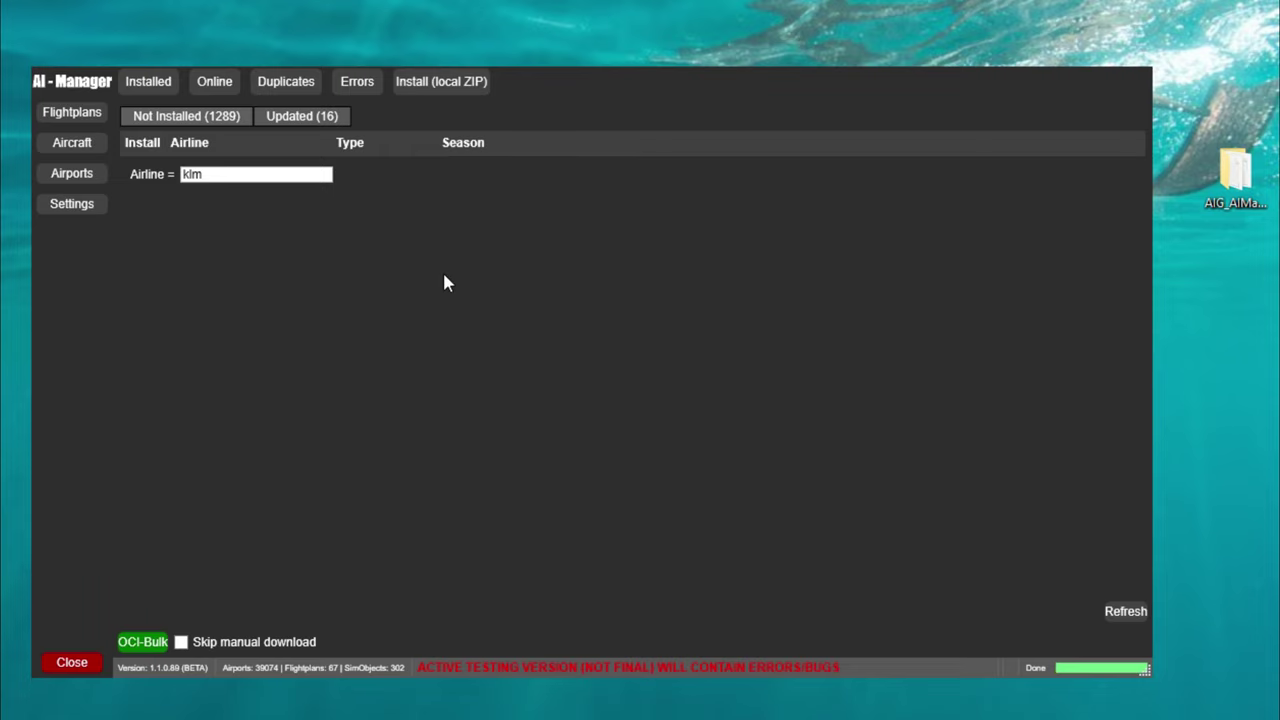
Step: Run Verify Textureformat from the AIGAIM - OCI settings page until Texture-Verification completes
{"action": "left_click", "coordinate": [85, 216]}
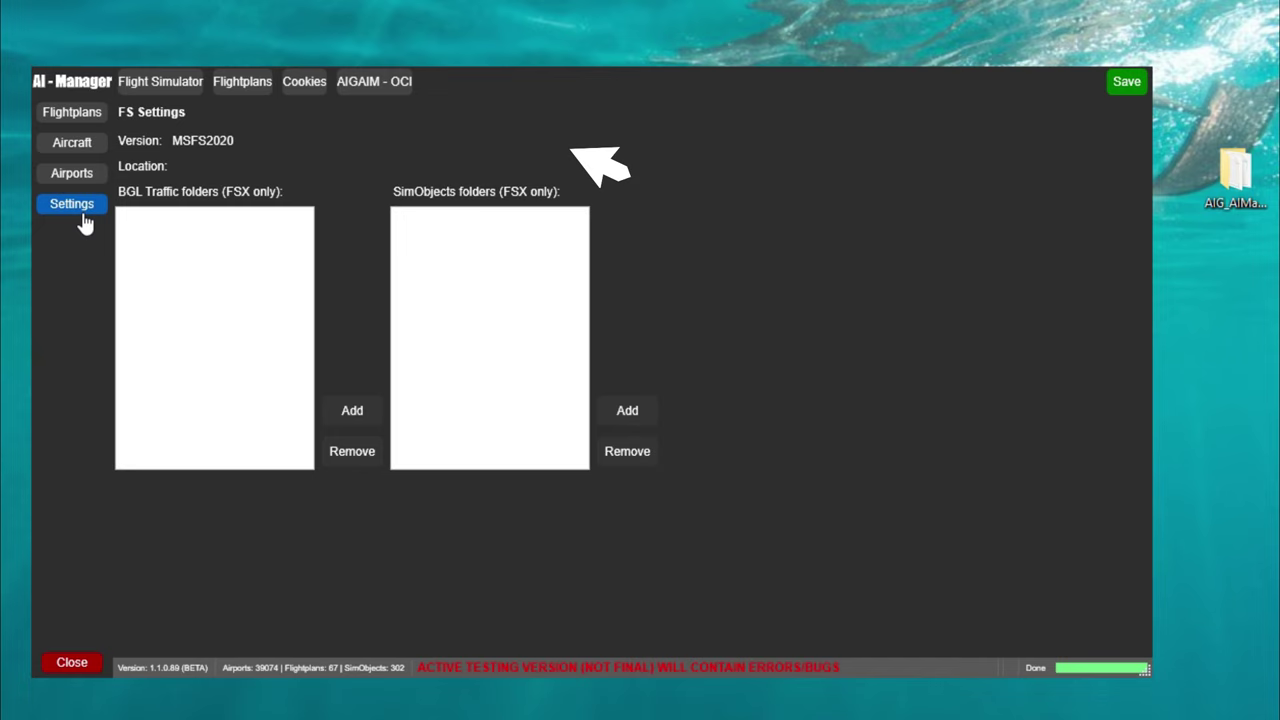
{"action": "left_click", "coordinate": [374, 84]}
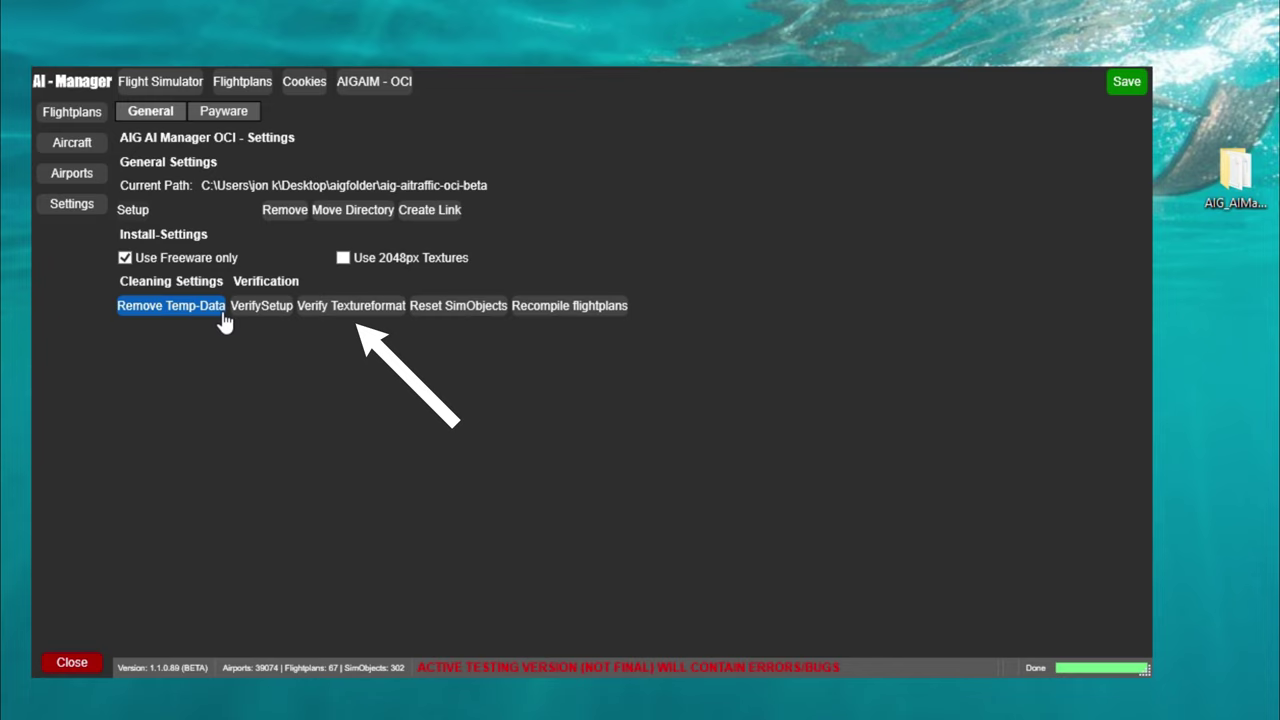
{"action": "left_click", "coordinate": [360, 310]}
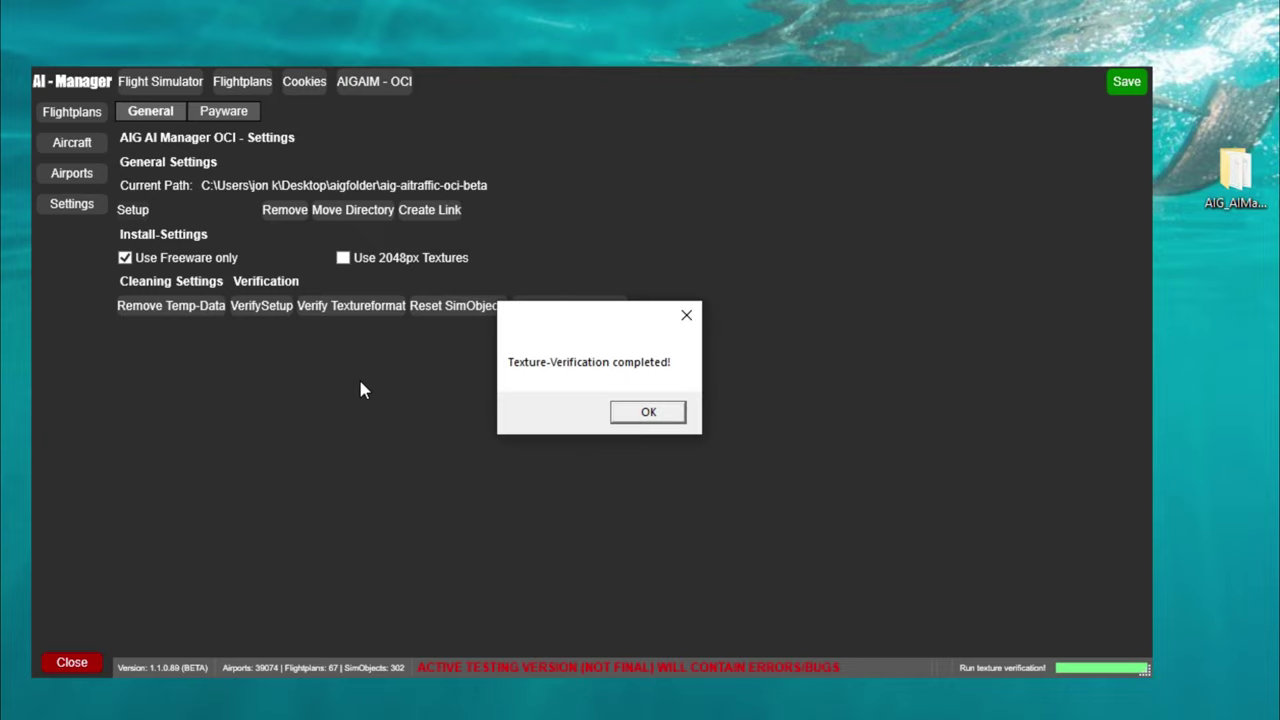
Step: Dismiss the texture notice, run VerifySetup, and acknowledge 'Verify Check done!'
{"action": "left_click", "coordinate": [646, 413]}
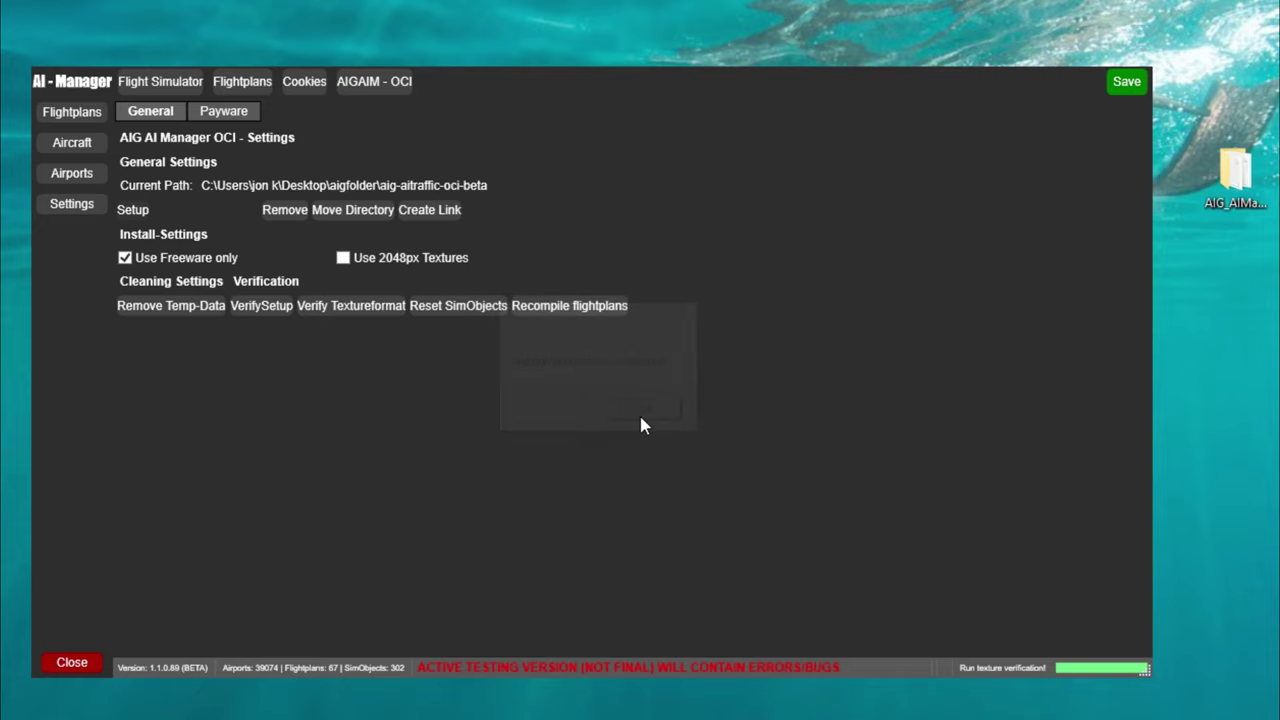
{"action": "left_click", "coordinate": [273, 308]}
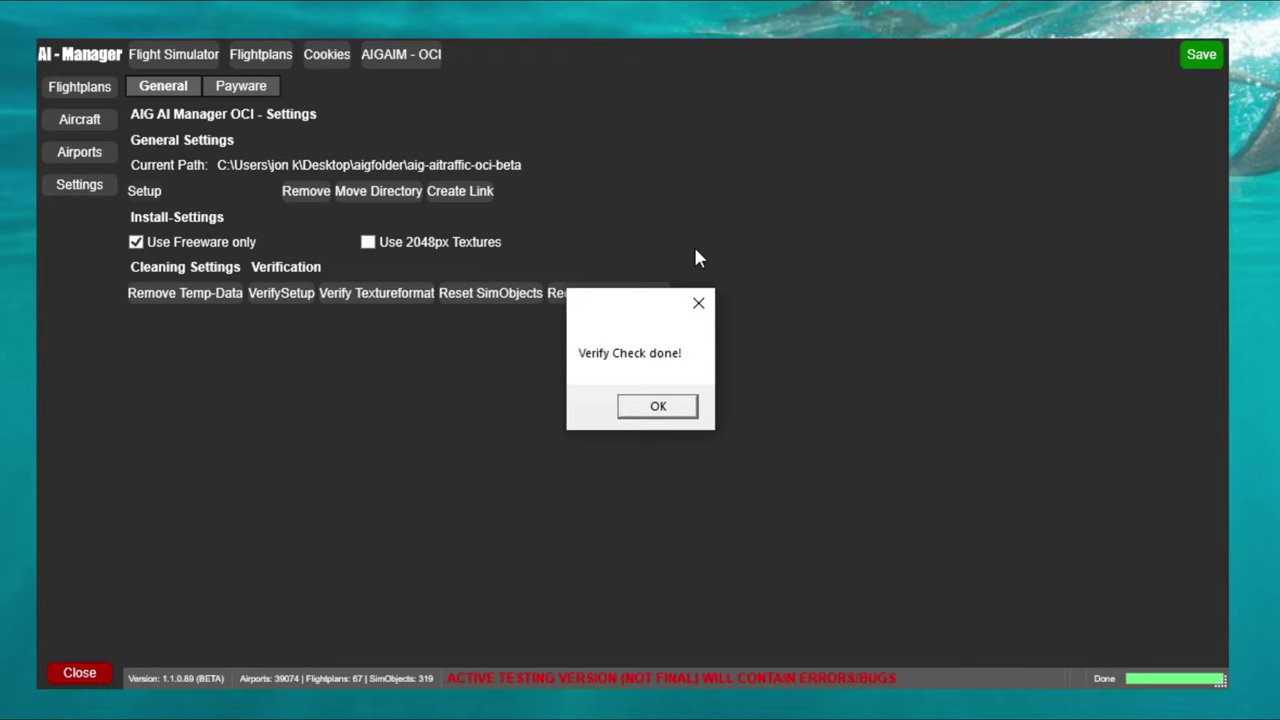
{"action": "left_click", "coordinate": [656, 405]}
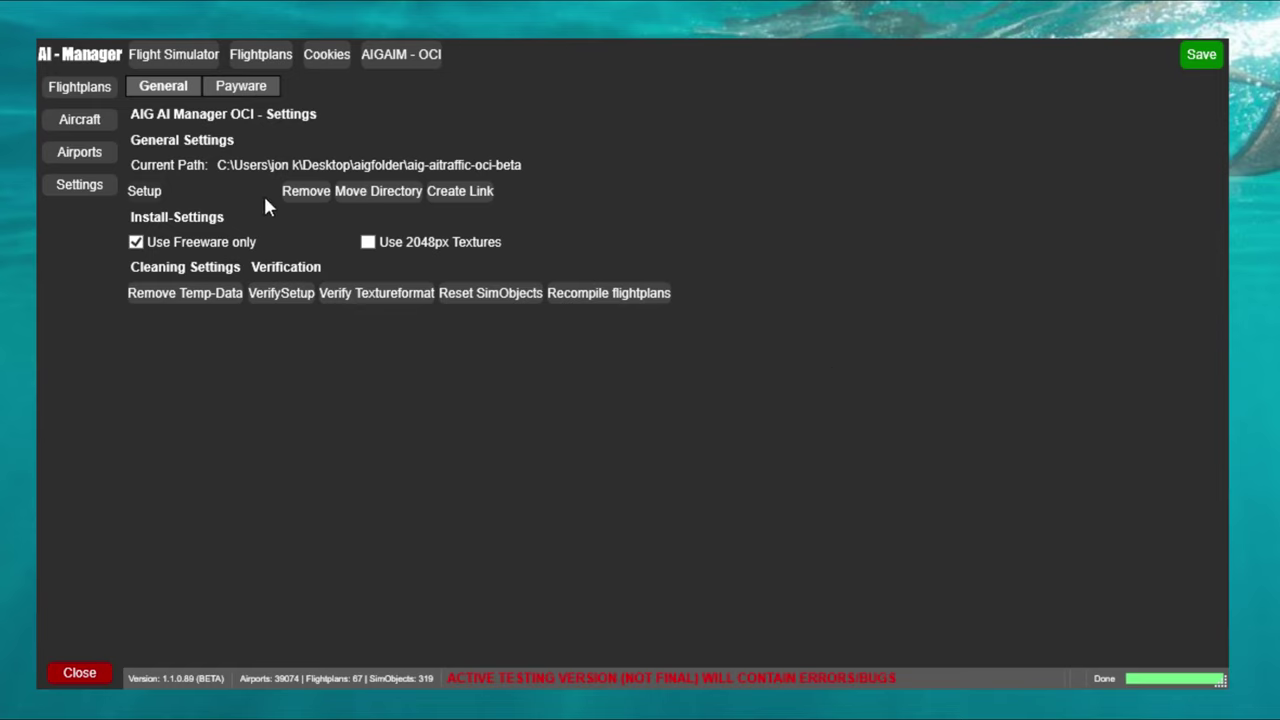
Step: Check the Flight Simulator, Flightplans and Cookies settings pages, confirming AVSIM-Library shows LOGGED IN
{"action": "left_click", "coordinate": [185, 62]}
{"action": "left_click", "coordinate": [265, 62]}
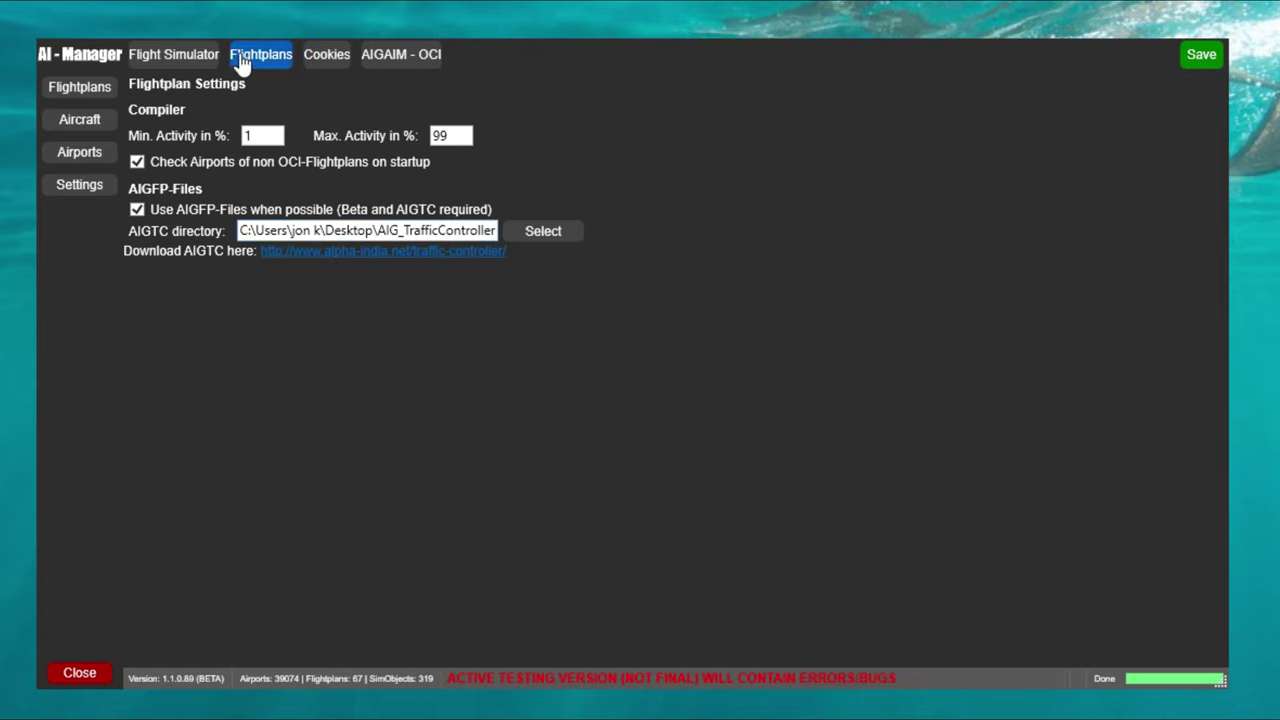
{"action": "left_click", "coordinate": [338, 60]}
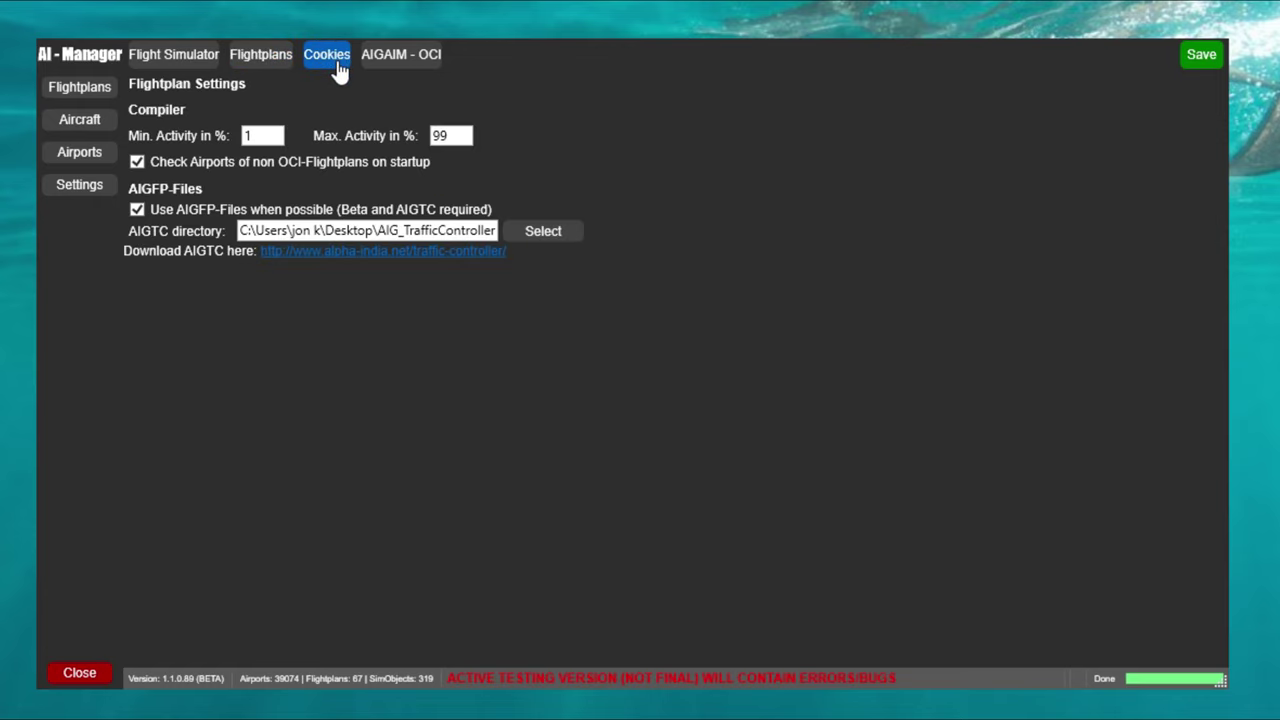
{"action": "left_click", "coordinate": [338, 62]}
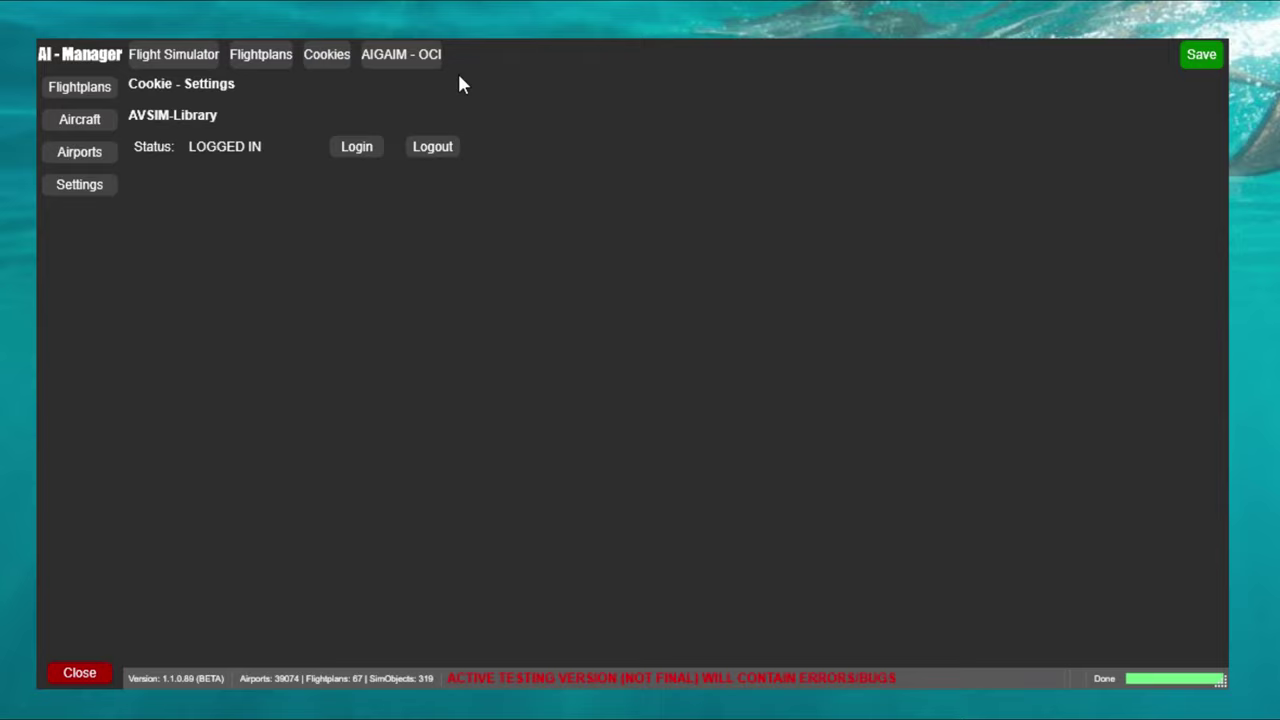